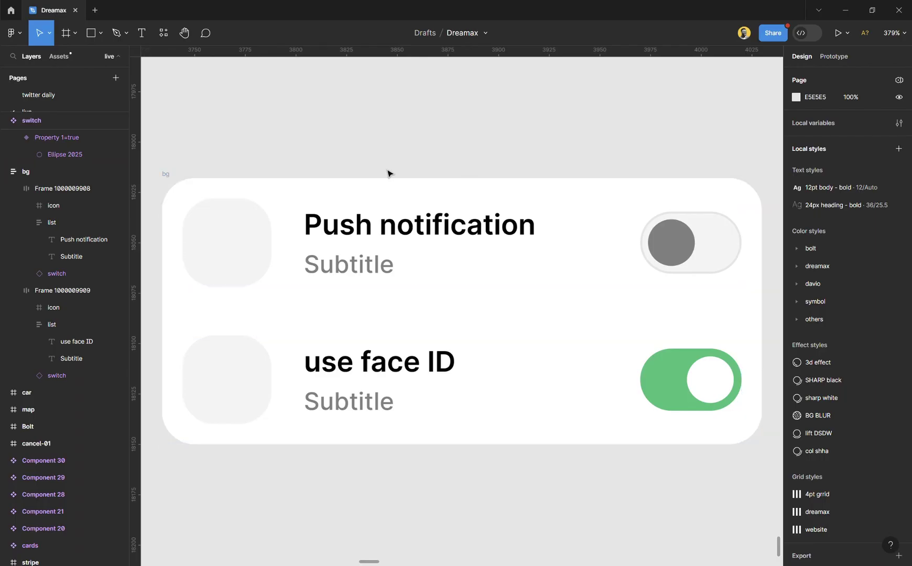
Step: Drag the Push notification title and its Subtitle out of the bg card to its left
{"action": "scroll", "coordinate": [385, 170], "scroll_direction": "down", "scroll_amount": 3}
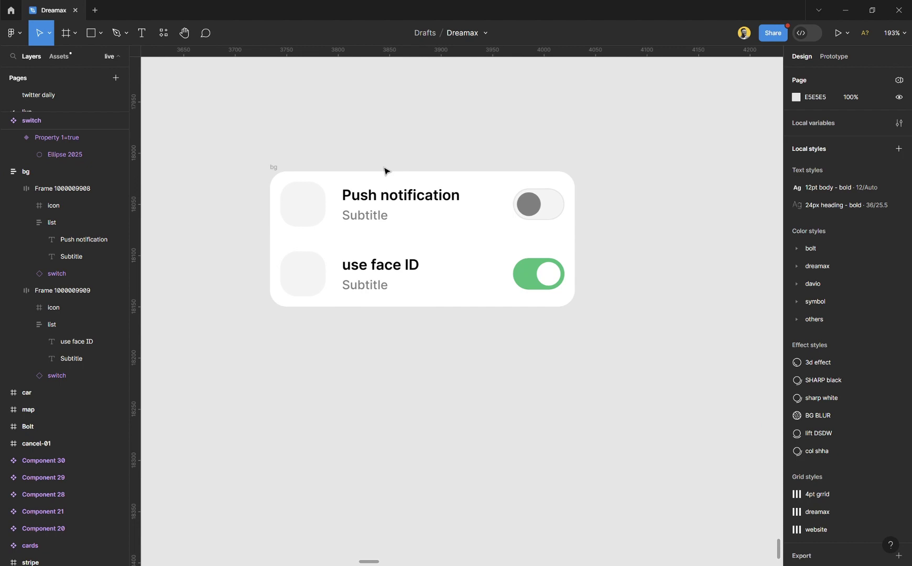
{"action": "scroll", "coordinate": [387, 223], "scroll_direction": "down", "scroll_amount": 3}
{"action": "scroll", "coordinate": [386, 223], "scroll_direction": "up", "scroll_amount": 2}
{"action": "left_click", "coordinate": [350, 188]}
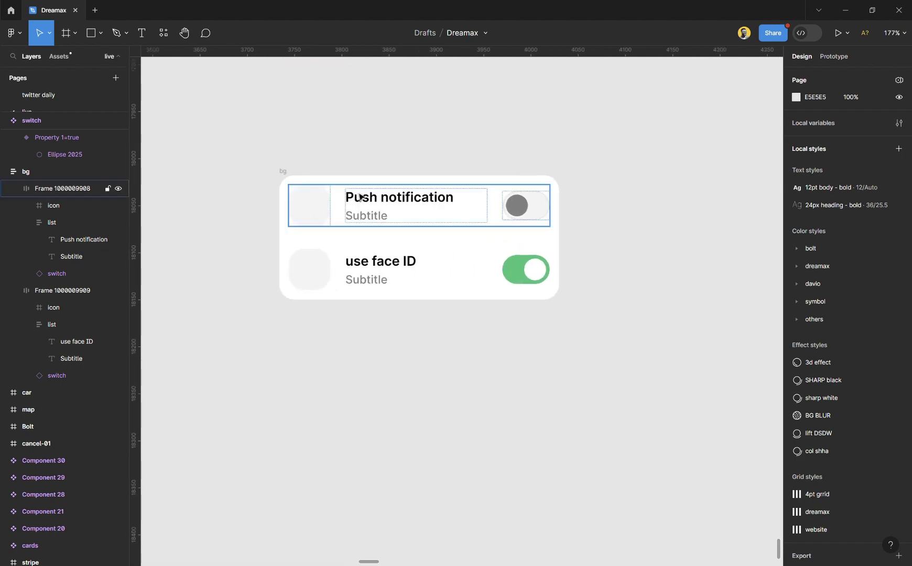
{"action": "scroll", "coordinate": [346, 186], "scroll_direction": "left", "scroll_amount": 4}
{"action": "left_click", "coordinate": [609, 198], "text": "ctrl"}
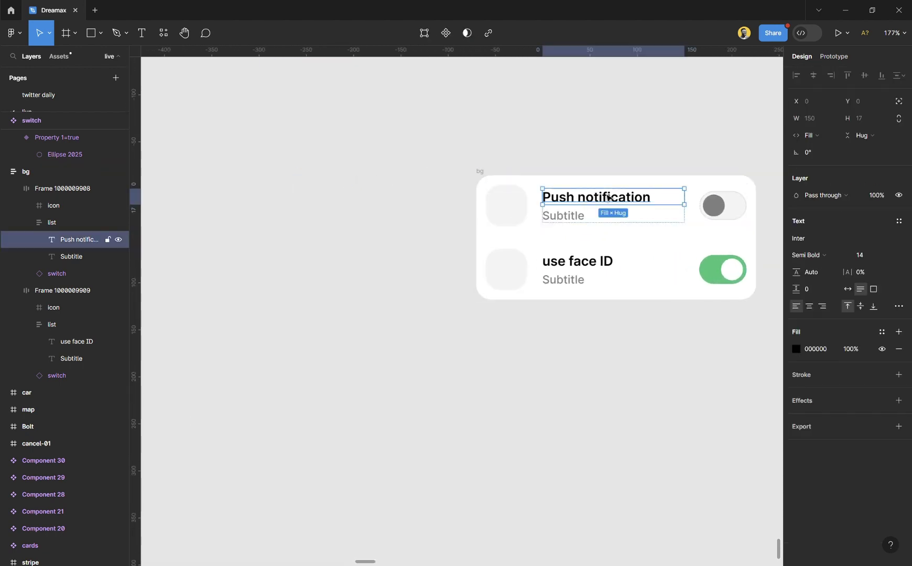
{"action": "left_click_drag", "start_coordinate": [611, 198], "coordinate": [329, 175]}
{"action": "left_click_drag", "start_coordinate": [576, 216], "coordinate": [275, 203]}
{"action": "scroll", "coordinate": [315, 178], "scroll_direction": "up", "scroll_amount": 5, "text": "ctrl"}
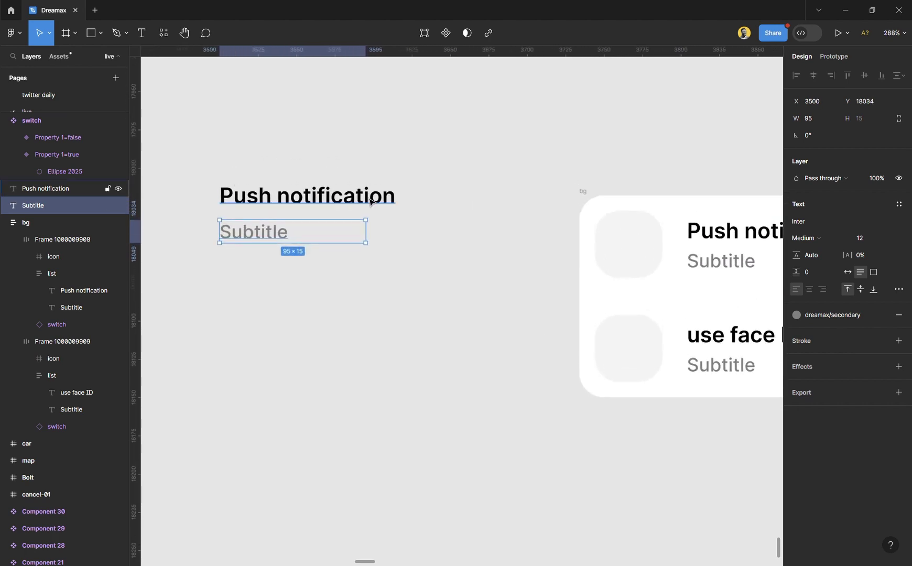
Step: Wrap title and subtitle in auto layout, then wrap that stack with the bg card horizontally
{"action": "left_click", "coordinate": [370, 202], "text": "shift"}
{"action": "key", "text": "shift+a"}
{"action": "scroll", "coordinate": [369, 201], "scroll_direction": "down", "scroll_amount": 3, "text": "ctrl"}
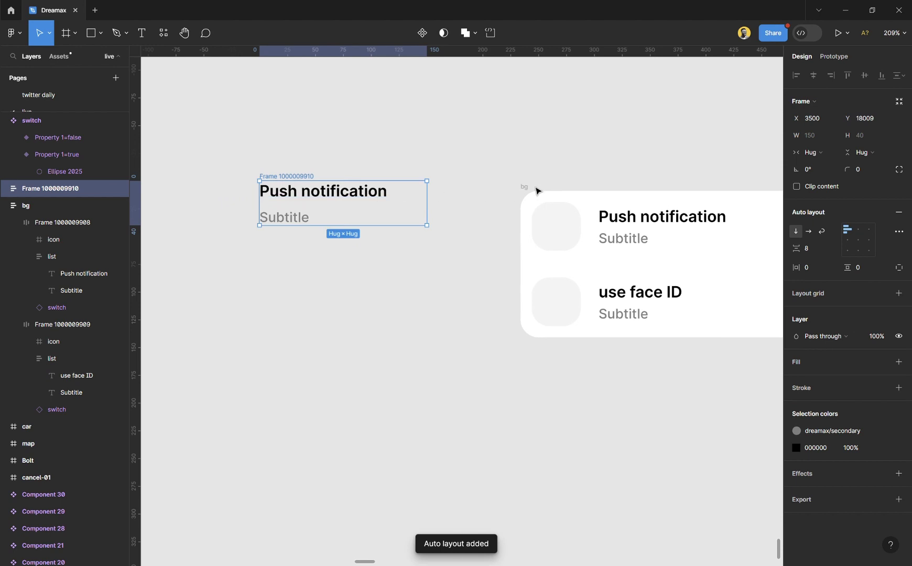
{"action": "left_click", "coordinate": [526, 189], "text": "shift"}
{"action": "key", "text": "shift+a"}
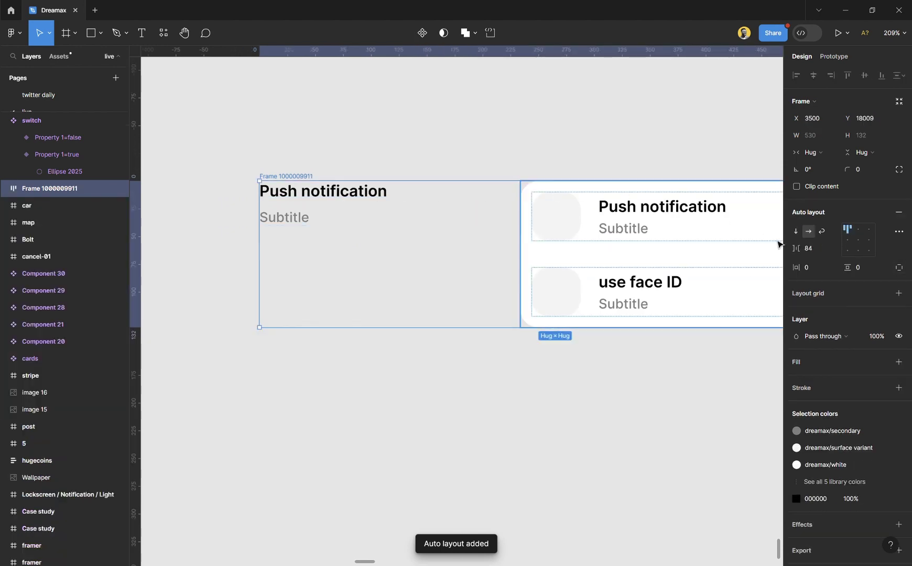
Step: Rename the new wrapper frame to 'a'
{"action": "double_click", "coordinate": [314, 177]}
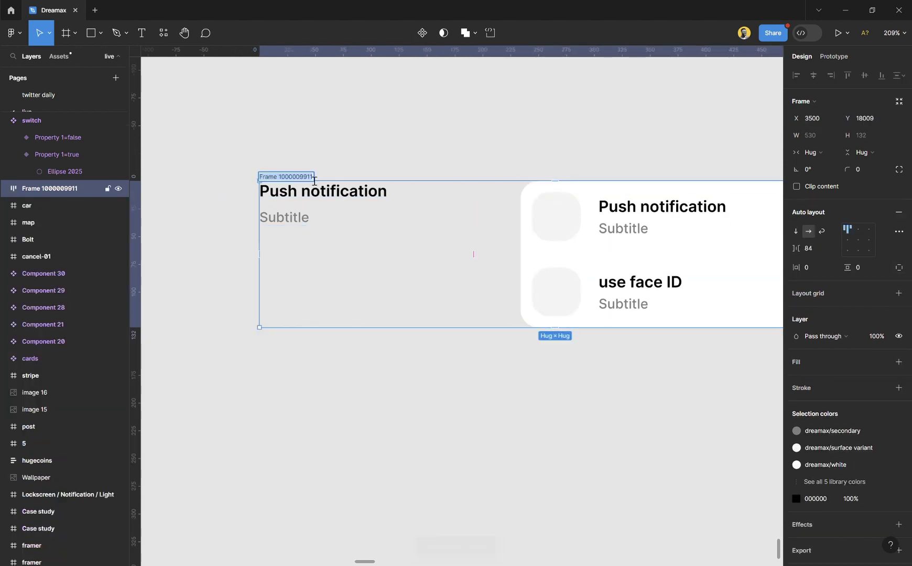
{"action": "type", "text": "a"}
{"action": "key", "text": "Return"}
{"action": "left_click", "coordinate": [336, 157]}
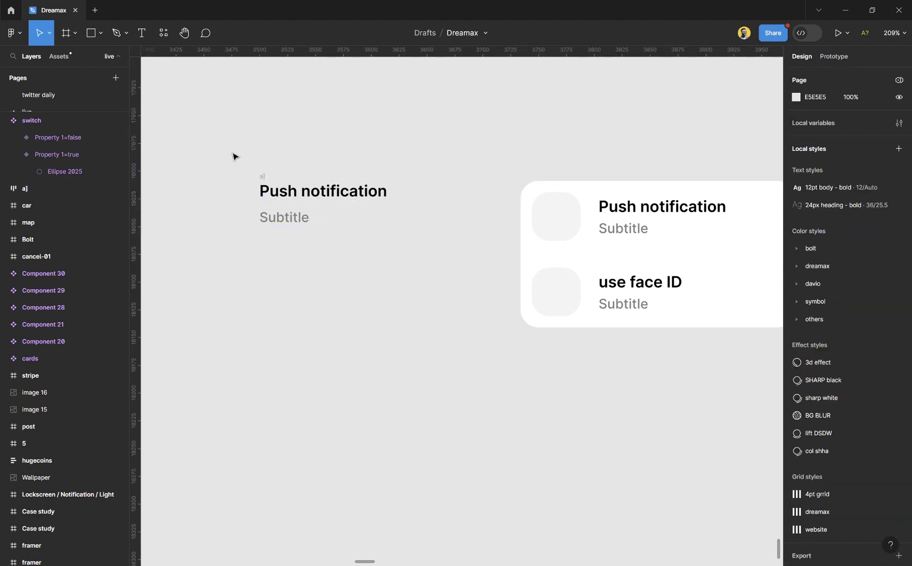
Step: Switch the wrapper frame's auto layout to vertical, then undo that change
{"action": "left_click", "coordinate": [263, 178]}
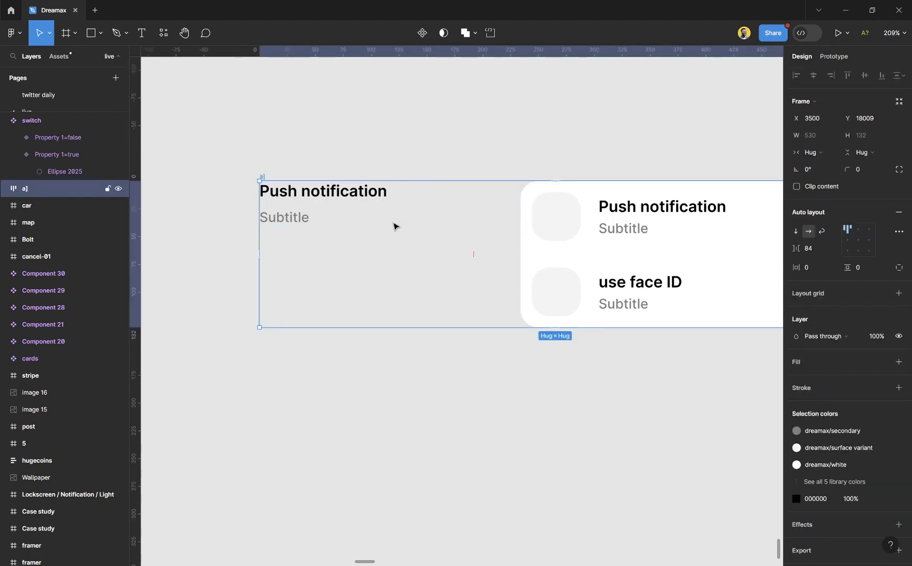
{"action": "scroll", "coordinate": [396, 227], "scroll_direction": "down", "scroll_amount": 2}
{"action": "scroll", "coordinate": [402, 233], "scroll_direction": "right", "scroll_amount": 2}
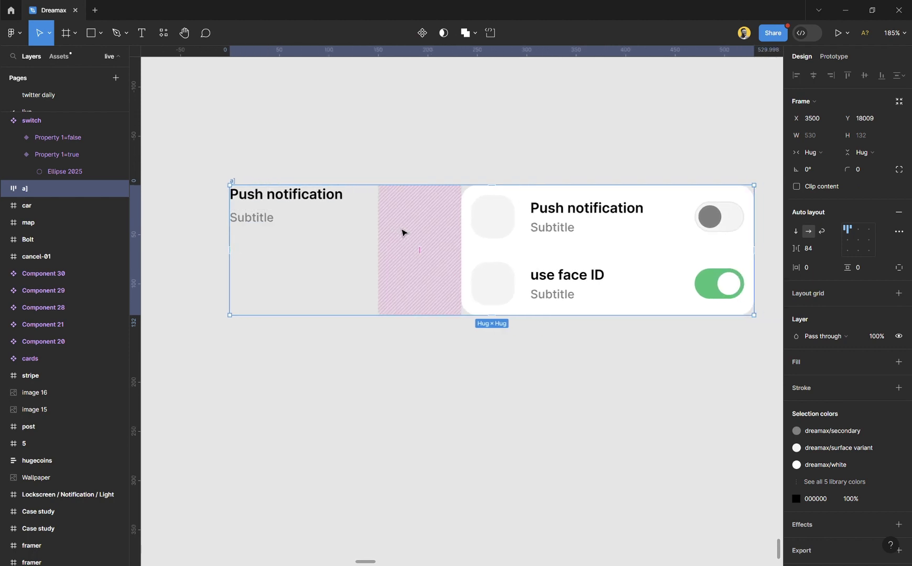
{"action": "left_click", "coordinate": [796, 232]}
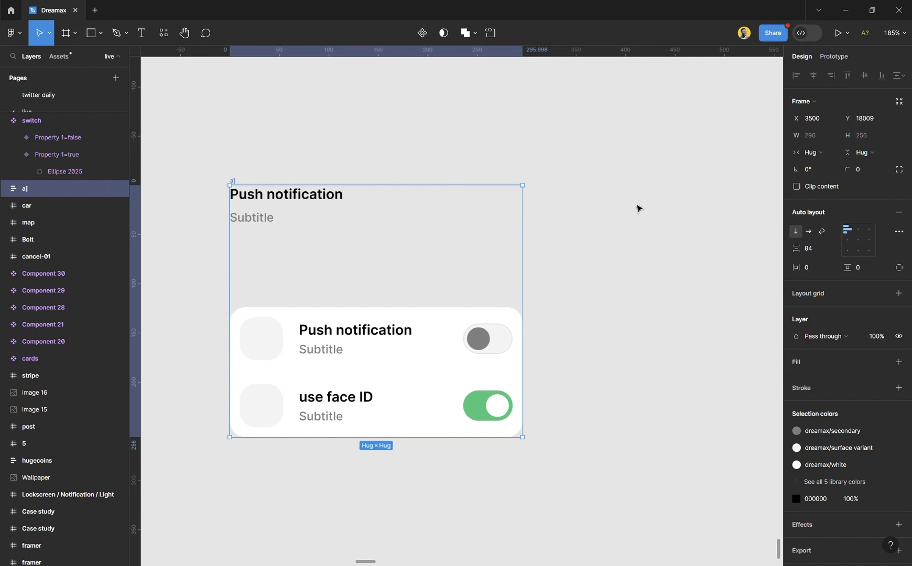
{"action": "key", "text": "ctrl+z"}
{"action": "key", "text": "Escape"}
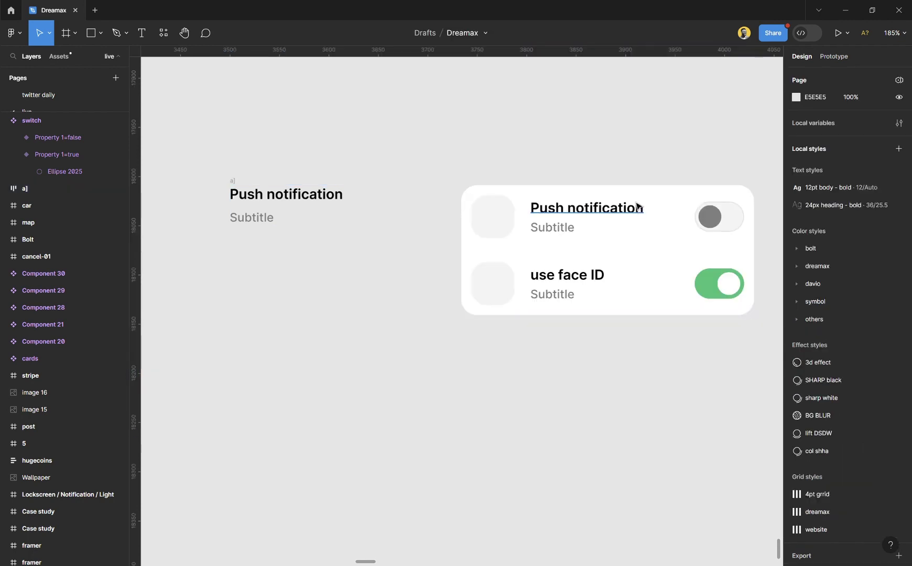
Step: Undo the wrapping and delete the extracted title-and-subtitle frame
{"action": "left_click", "coordinate": [240, 184]}
{"action": "key", "text": "ctrl+z"}
{"action": "key", "text": "ctrl+z"}
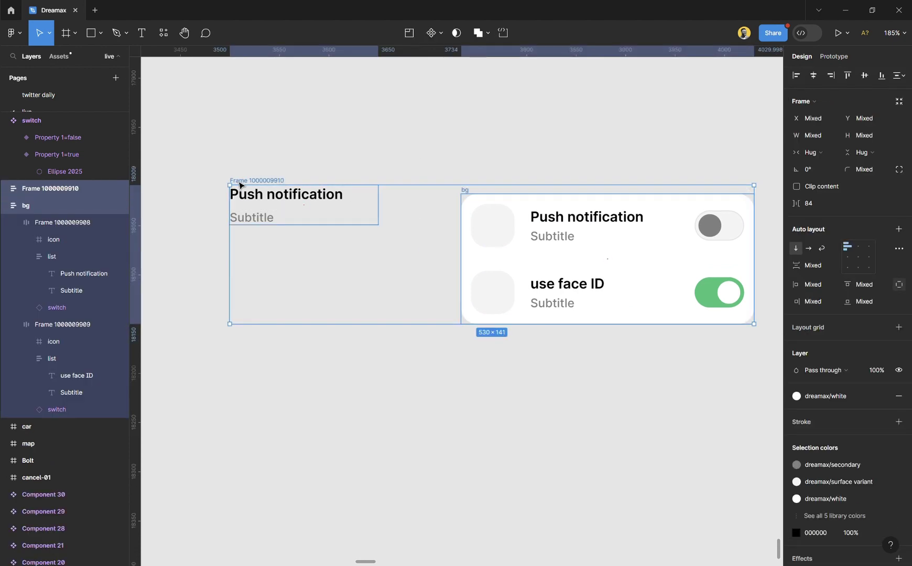
{"action": "left_click", "coordinate": [361, 162]}
{"action": "left_click", "coordinate": [275, 180]}
{"action": "key", "text": "Delete"}
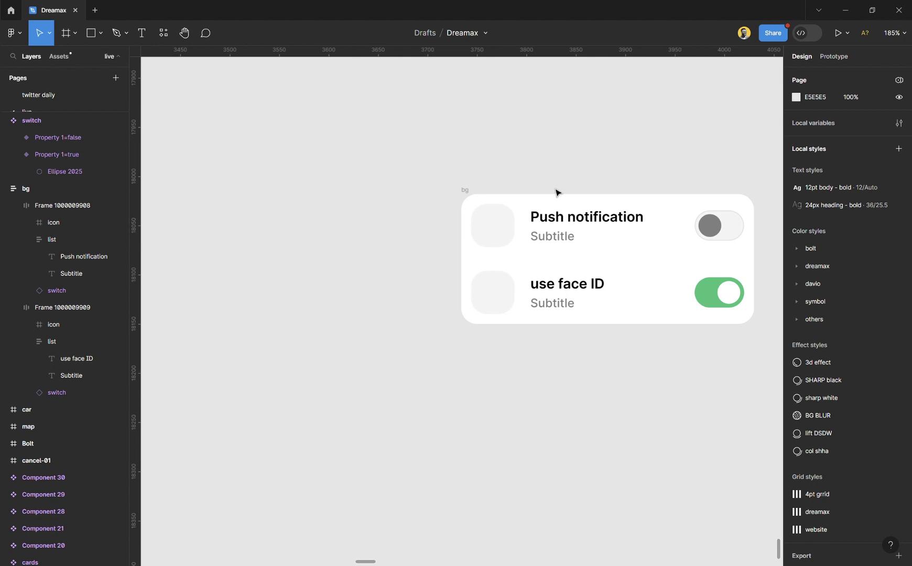
{"action": "scroll", "coordinate": [581, 202], "scroll_direction": "left", "scroll_amount": 3}
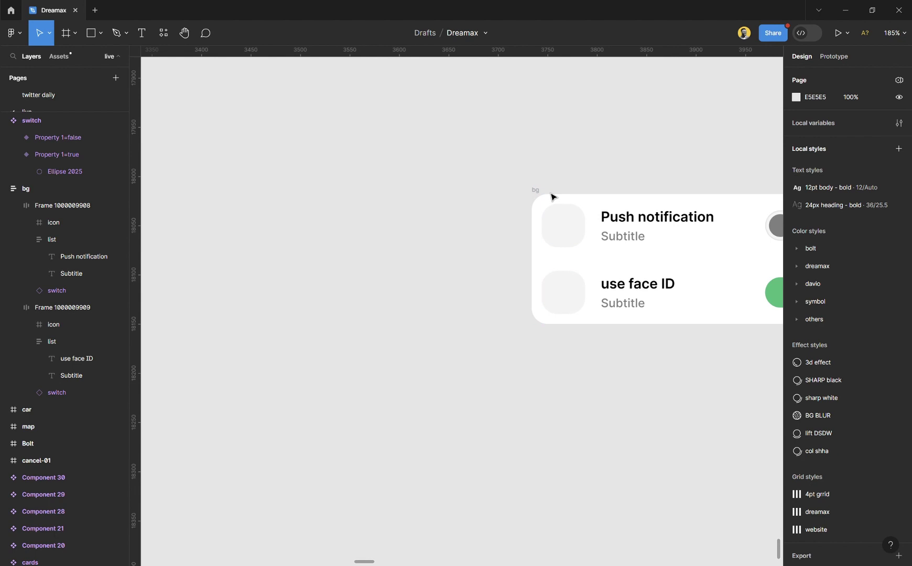
{"action": "scroll", "coordinate": [523, 187], "scroll_direction": "right", "scroll_amount": 3}
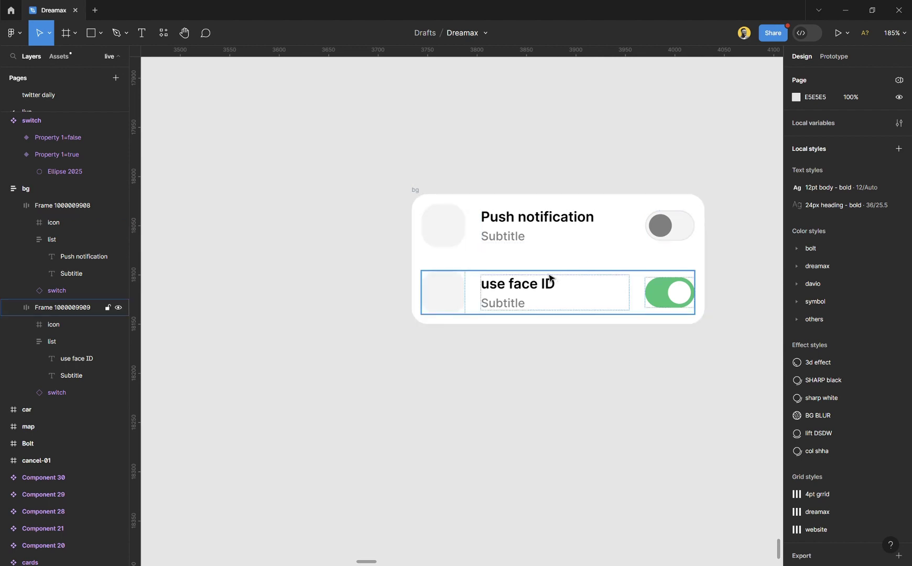
{"action": "scroll", "coordinate": [550, 254], "scroll_direction": "left", "scroll_amount": 5}
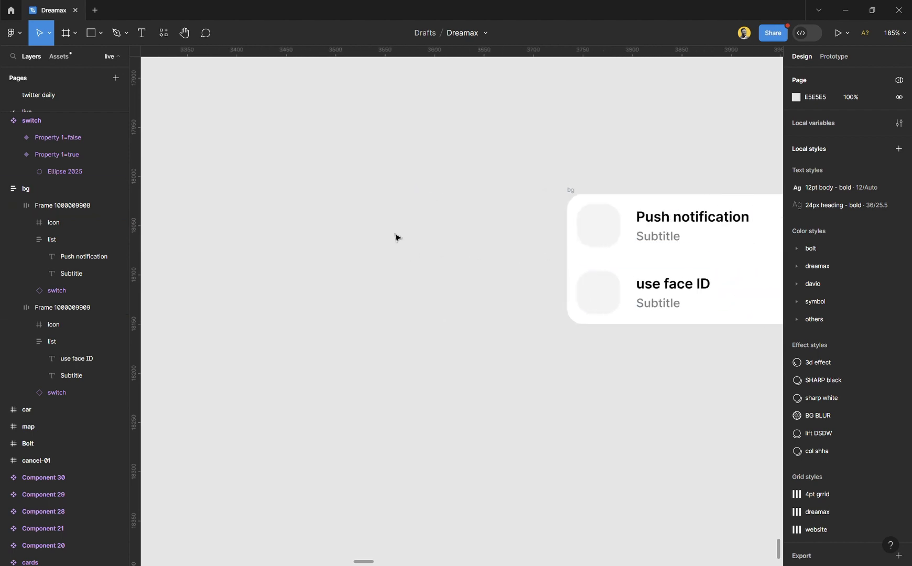
Step: Duplicate the Push notification title left of the card at font size 48, widened to one line
{"action": "left_click", "coordinate": [718, 224]}
{"action": "left_click_drag", "start_coordinate": [704, 221], "coordinate": [348, 196]}
{"action": "left_click_drag", "start_coordinate": [433, 196], "coordinate": [527, 197]}
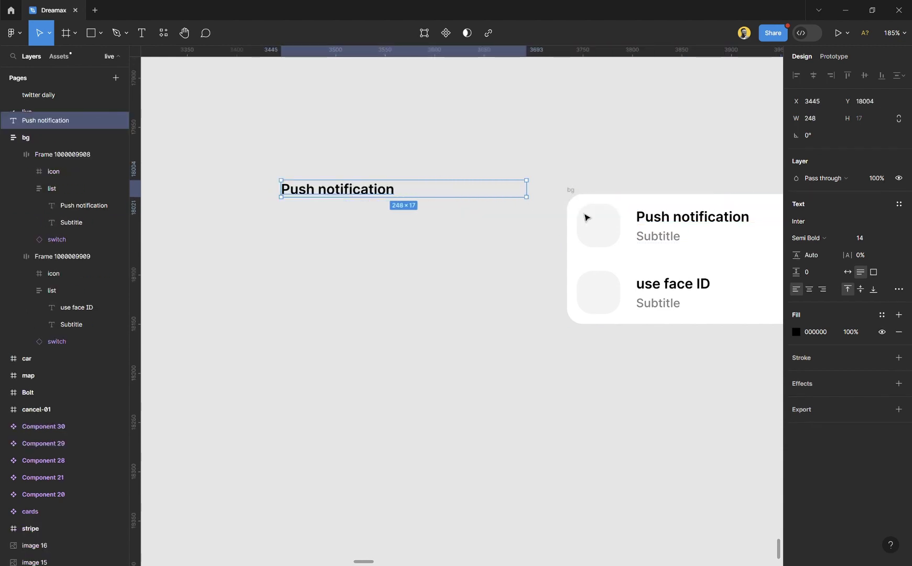
{"action": "left_click", "coordinate": [887, 238]}
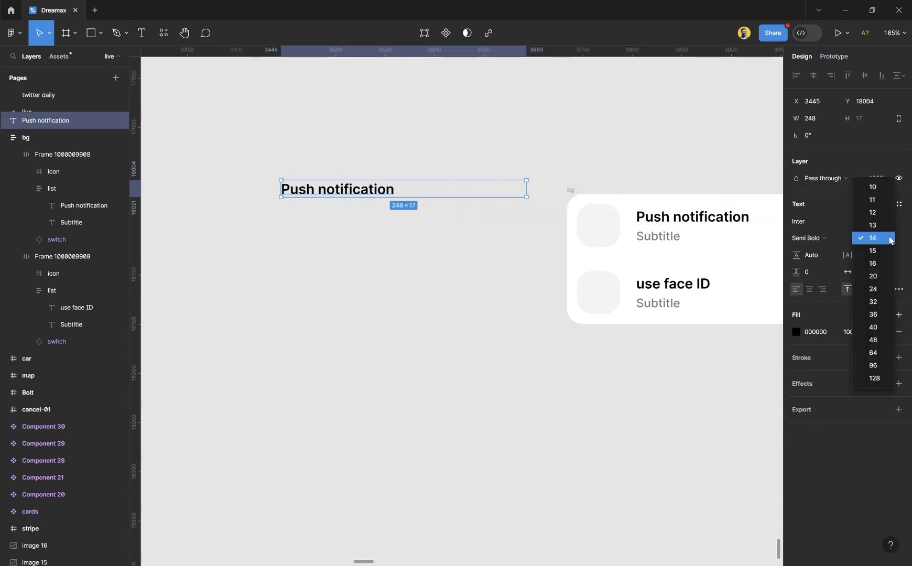
{"action": "left_click", "coordinate": [874, 341]}
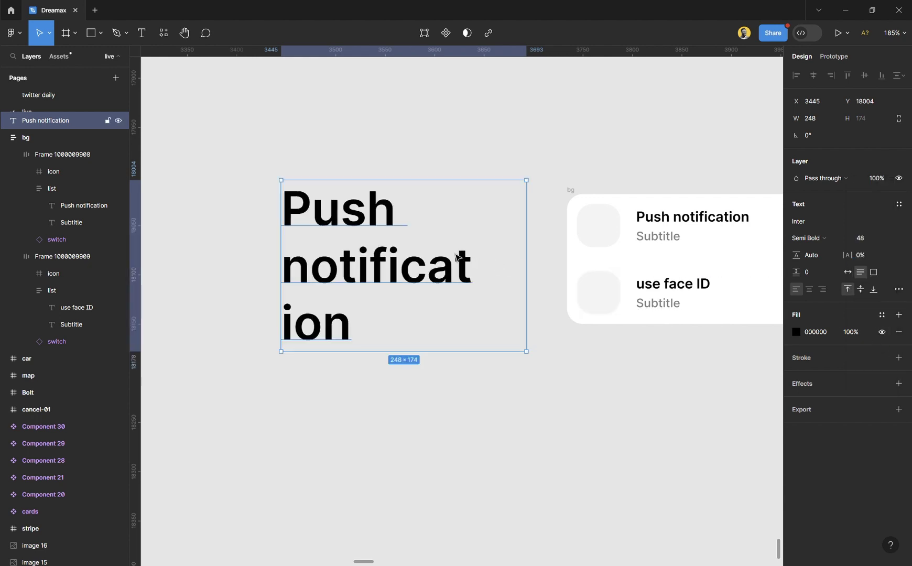
{"action": "left_click_drag", "start_coordinate": [535, 260], "coordinate": [554, 261]}
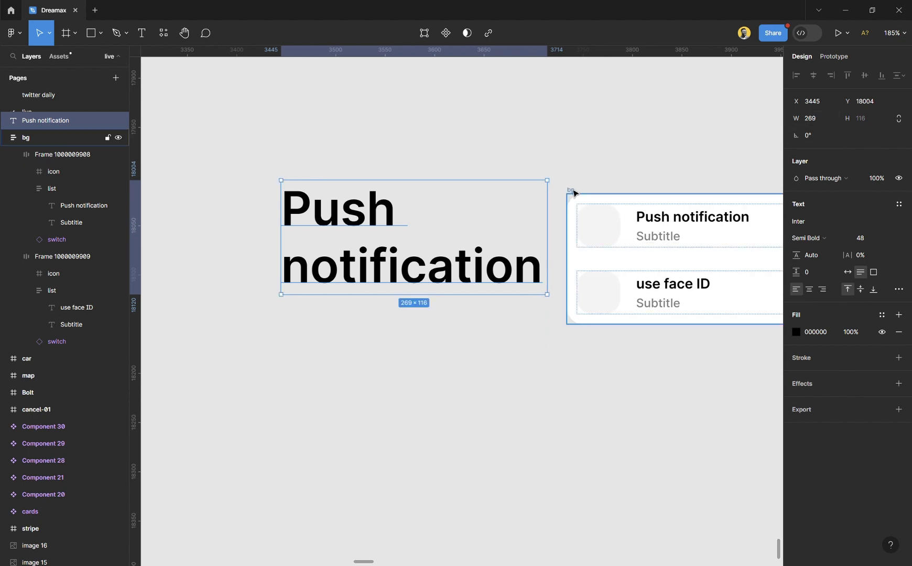
Step: Move the card up-right and place a widened Subtitle copy beneath the large heading
{"action": "left_click_drag", "start_coordinate": [571, 195], "coordinate": [662, 150]}
{"action": "double_click", "coordinate": [754, 192]}
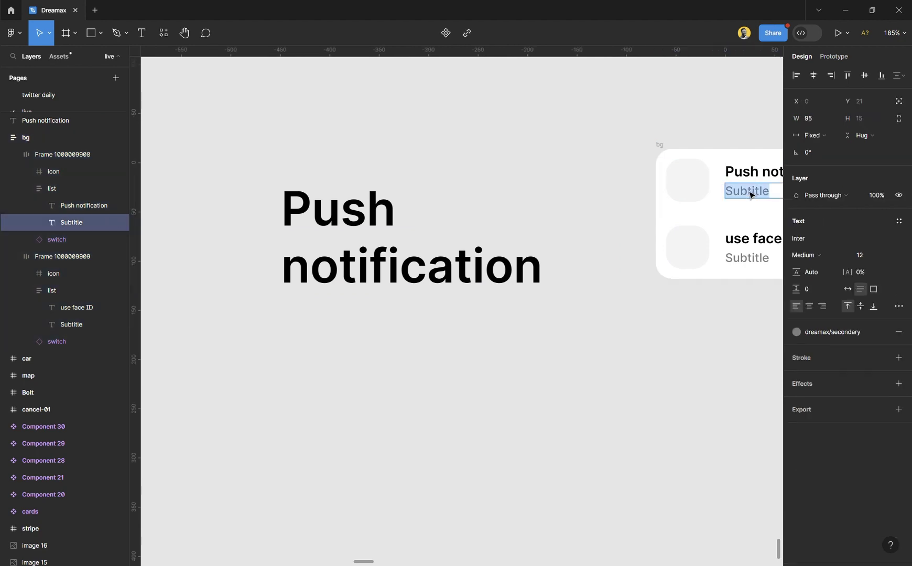
{"action": "key", "text": "Escape"}
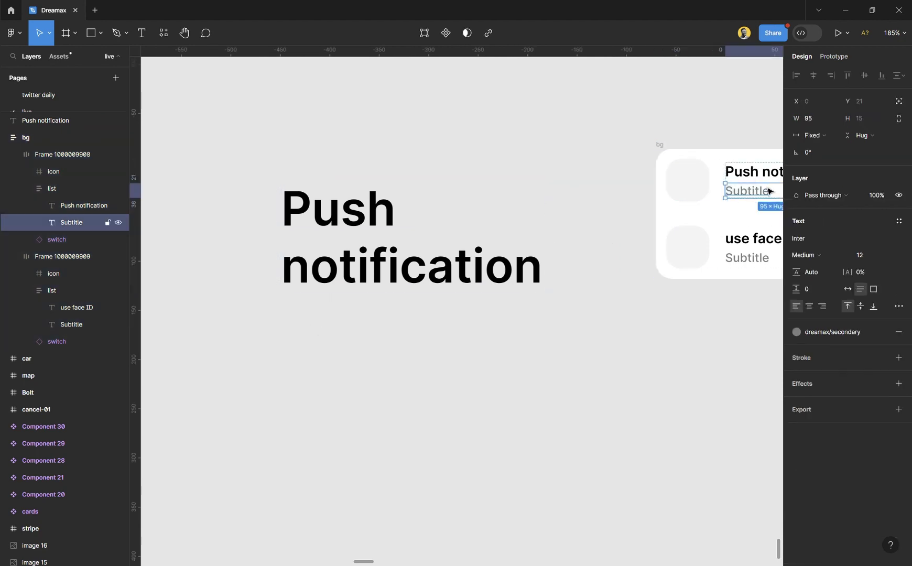
{"action": "left_click_drag", "start_coordinate": [766, 198], "coordinate": [313, 315]}
{"action": "left_click_drag", "start_coordinate": [381, 312], "coordinate": [559, 318]}
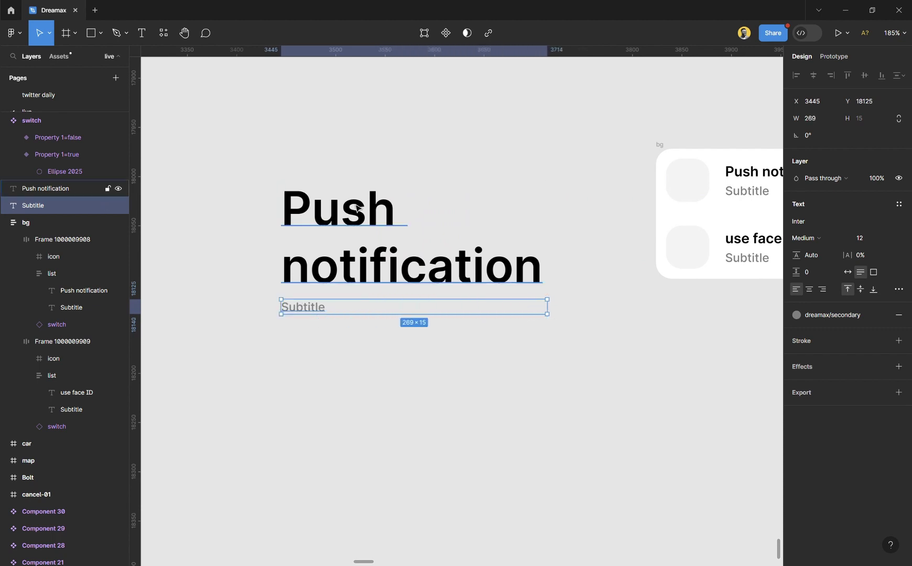
Step: Wrap heading and subtitle in auto layout, then wrap that with the card in a horizontal frame
{"action": "left_click", "coordinate": [363, 221], "text": "shift"}
{"action": "key", "text": "shift+a"}
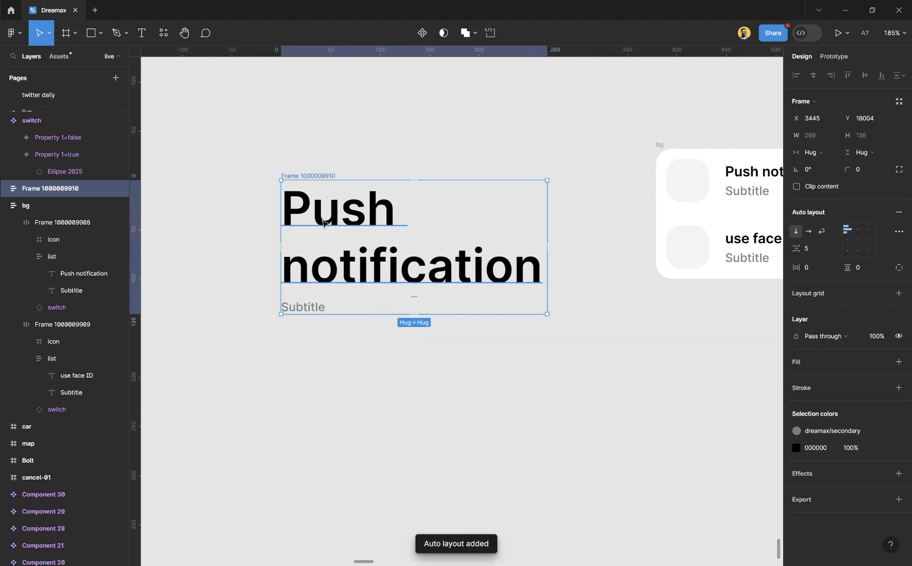
{"action": "key", "text": "Escape"}
{"action": "scroll", "coordinate": [282, 200], "scroll_direction": "down", "scroll_amount": 3}
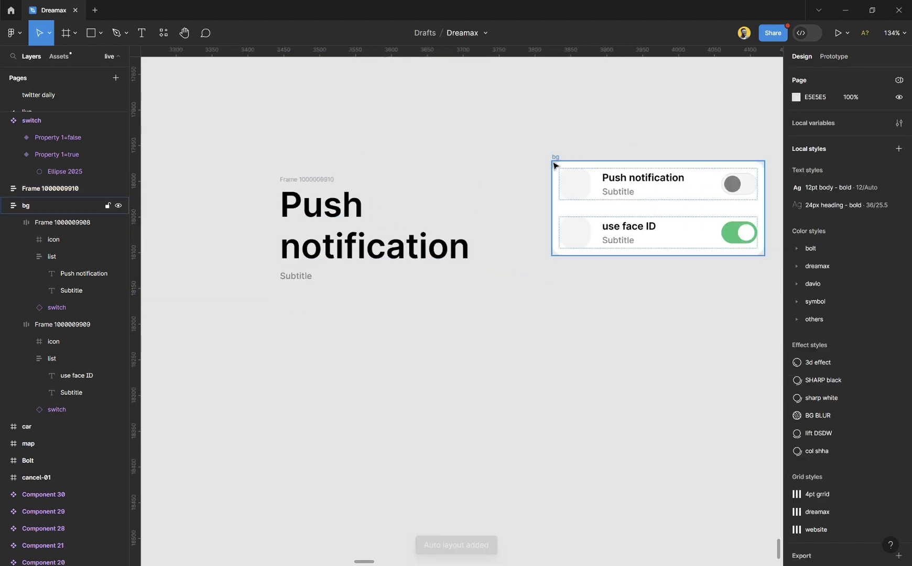
{"action": "left_click_drag", "start_coordinate": [563, 159], "coordinate": [515, 177]}
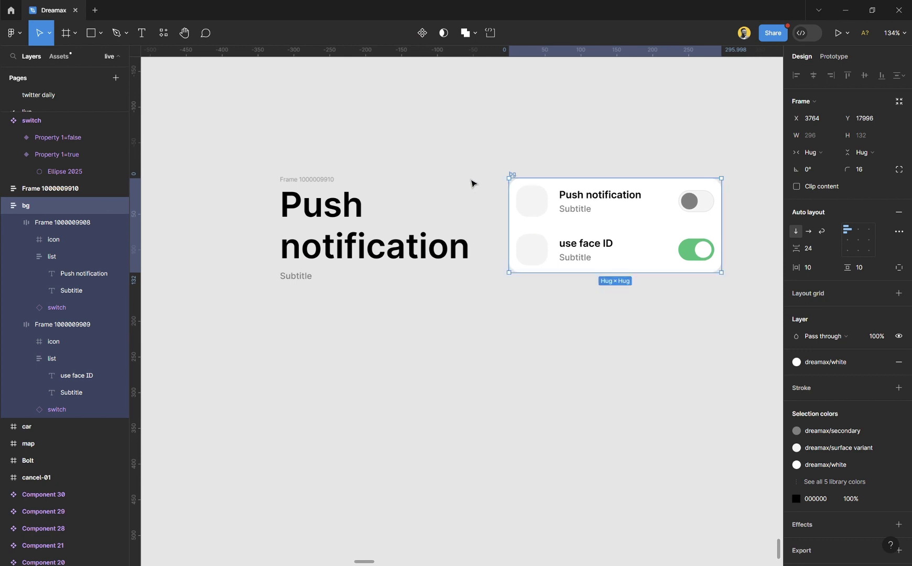
{"action": "left_click", "coordinate": [338, 184], "text": "shift"}
{"action": "key", "text": "shift+a"}
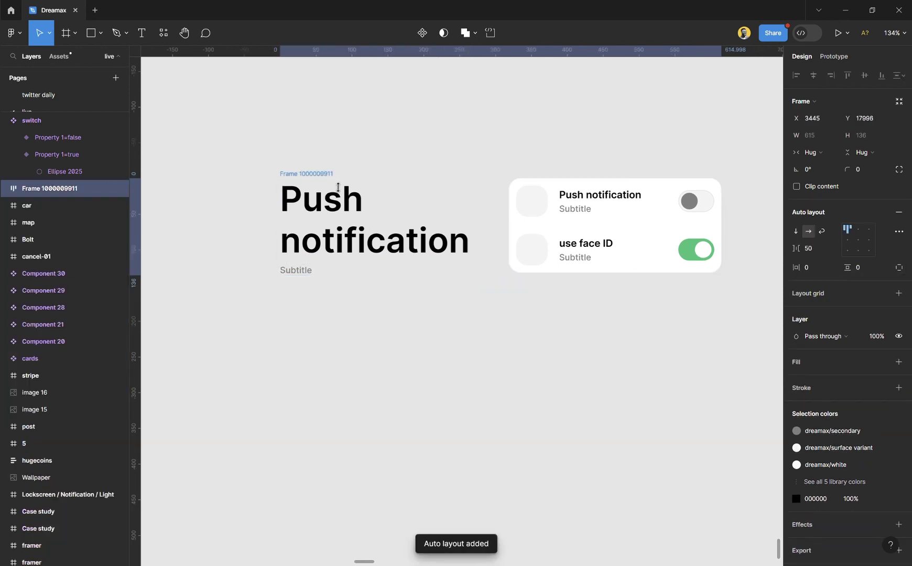
{"action": "scroll", "coordinate": [336, 197], "scroll_direction": "up", "scroll_amount": 2}
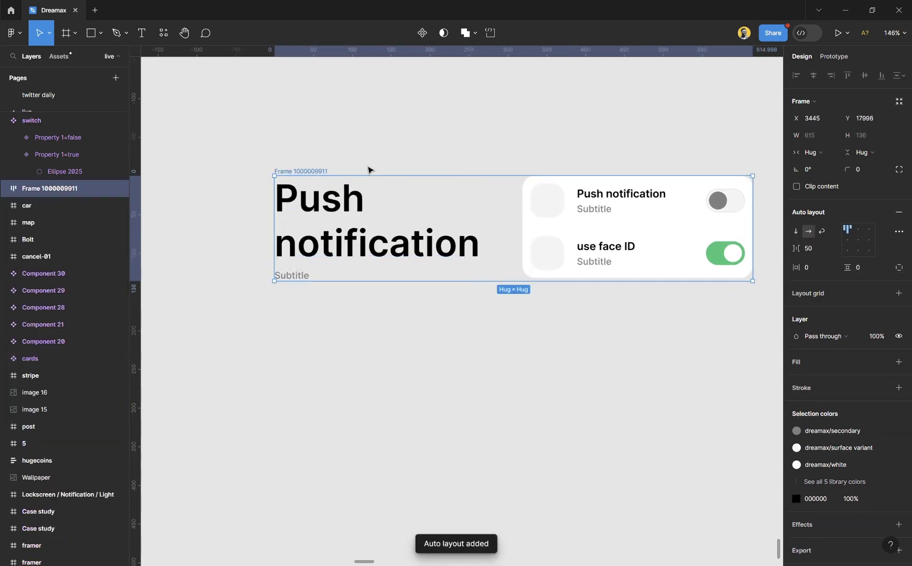
Step: Change the Push notification heading font size to 64
{"action": "double_click", "coordinate": [427, 234]}
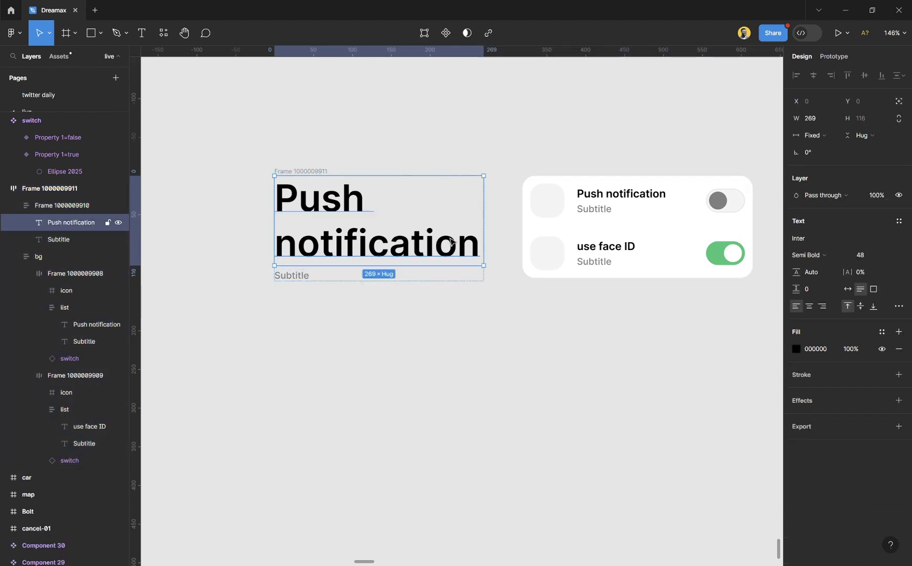
{"action": "left_click", "coordinate": [890, 256]}
{"action": "left_click", "coordinate": [883, 268]}
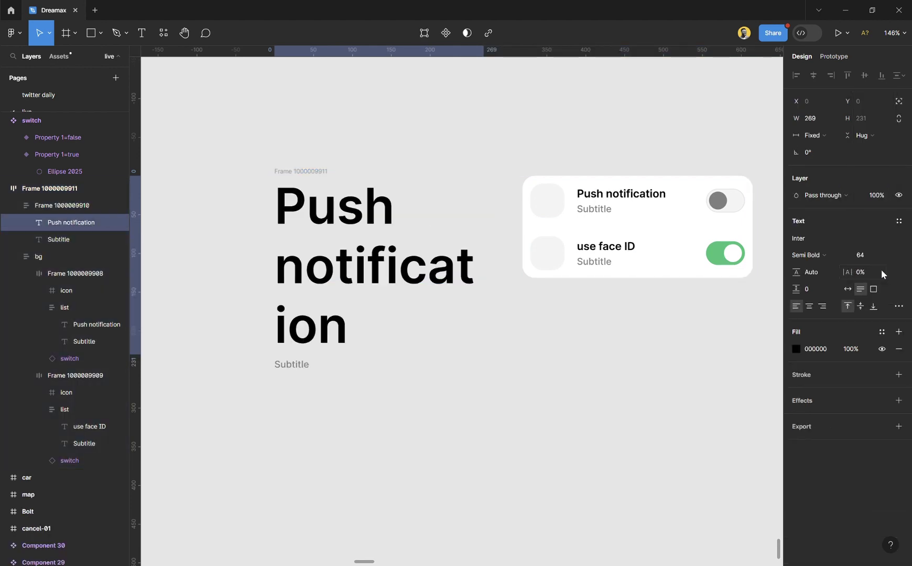
{"action": "left_click", "coordinate": [521, 369]}
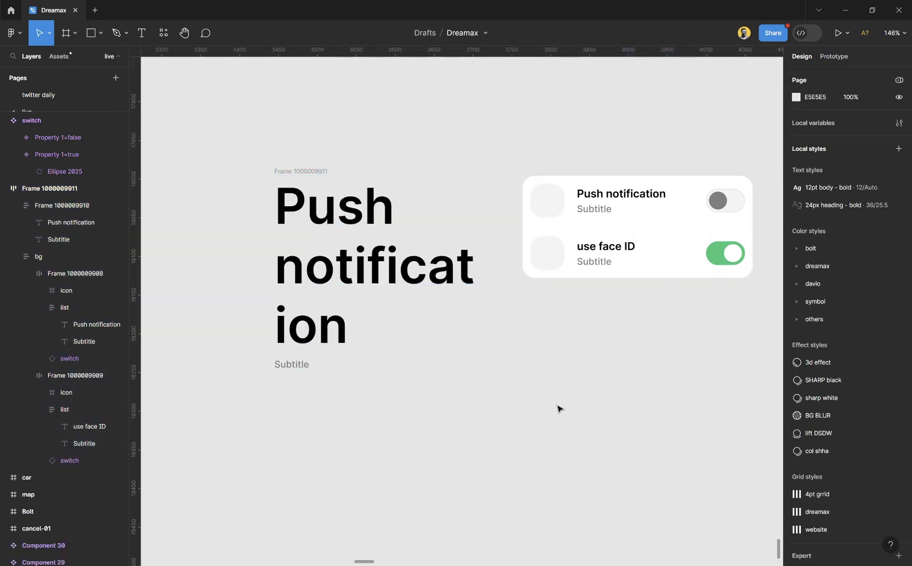
Step: Raise the auto-layout gap between the heading stack and bg card from 50 to 177
{"action": "left_click", "coordinate": [314, 168]}
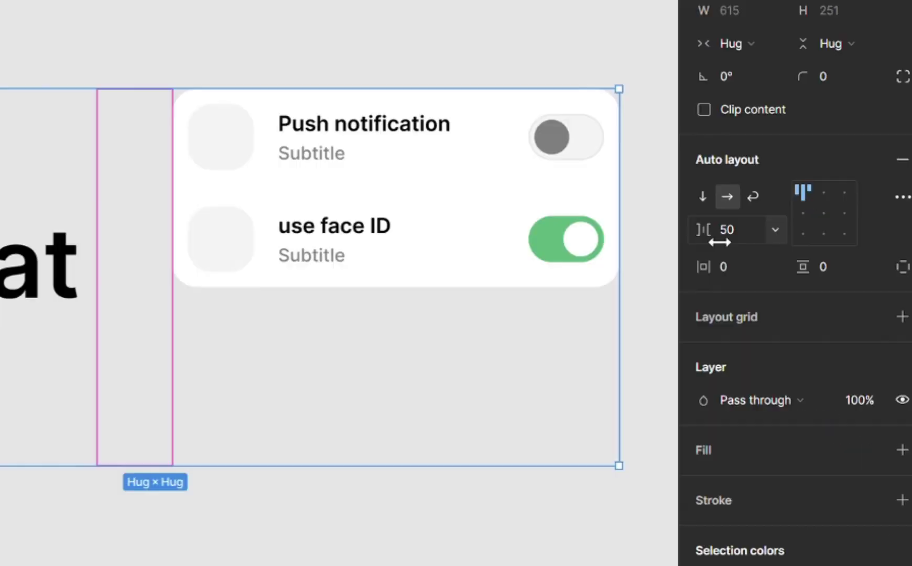
{"action": "left_click_drag", "start_coordinate": [802, 253], "coordinate": [792, 250]}
{"action": "left_click_drag", "start_coordinate": [701, 232], "coordinate": [844, 261]}
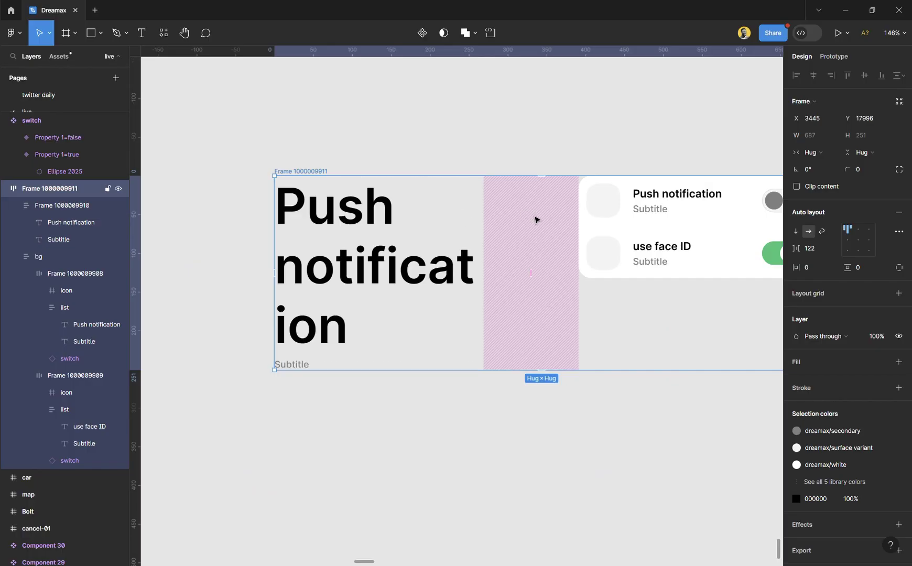
{"action": "scroll", "coordinate": [535, 218], "scroll_direction": "right", "scroll_amount": 2}
{"action": "left_click_drag", "start_coordinate": [833, 248], "coordinate": [852, 252]}
{"action": "scroll", "coordinate": [521, 242], "scroll_direction": "down", "scroll_amount": 4, "text": "ctrl"}
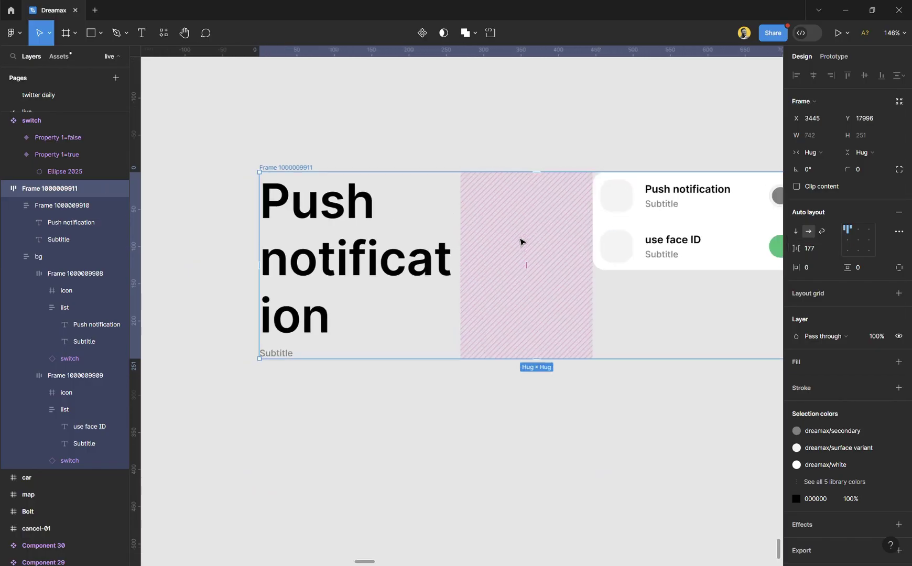
{"action": "scroll", "coordinate": [644, 241], "scroll_direction": "up", "scroll_amount": 4, "text": "ctrl"}
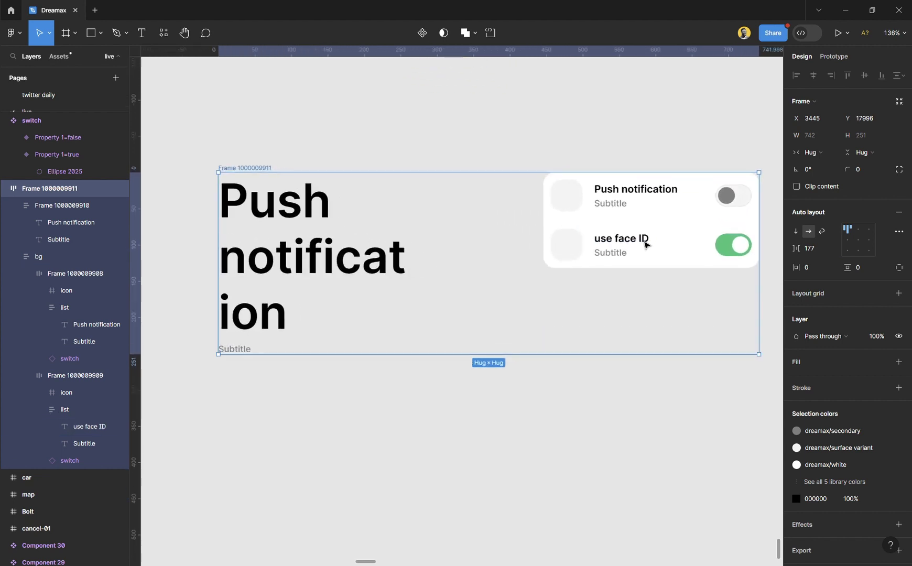
{"action": "scroll", "coordinate": [646, 244], "scroll_direction": "right", "scroll_amount": 1}
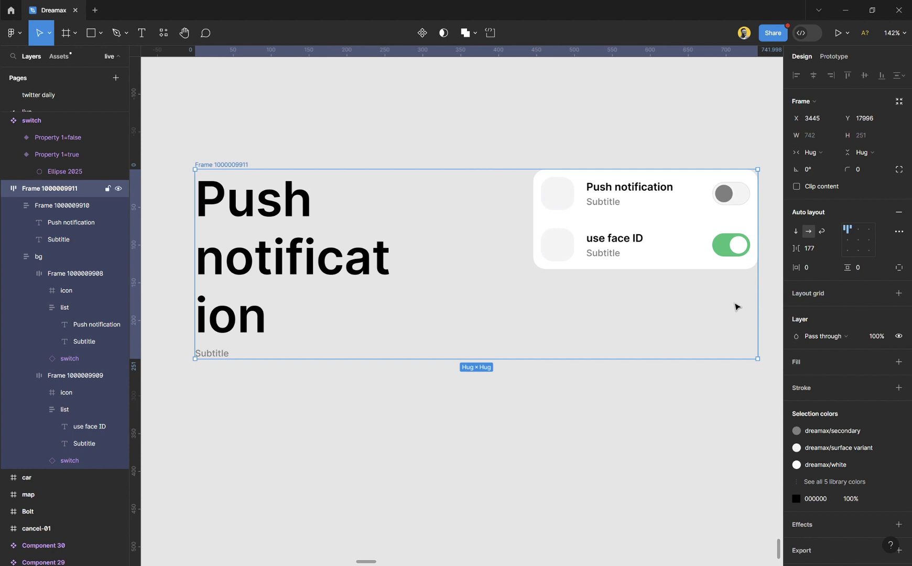
{"action": "left_click", "coordinate": [353, 251]}
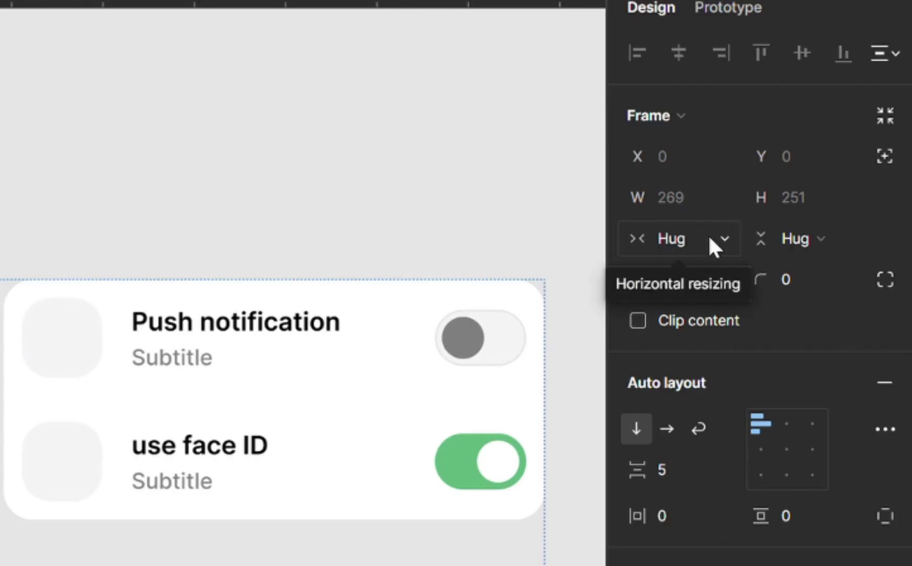
Step: Set the heading column, heading and Subtitle to Fill container, then narrow the outer frame to 658
{"action": "left_click", "coordinate": [712, 239]}
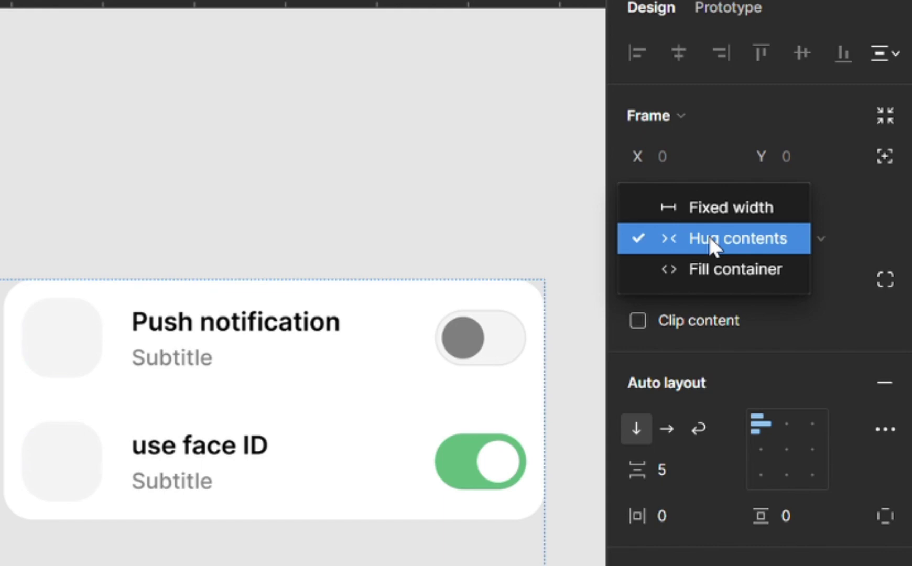
{"action": "left_click", "coordinate": [728, 268]}
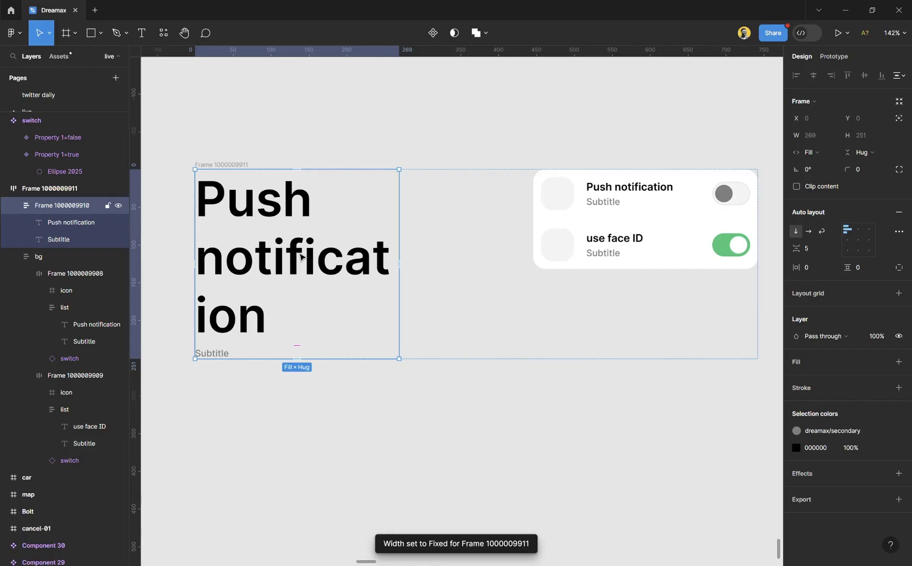
{"action": "left_click", "coordinate": [301, 257]}
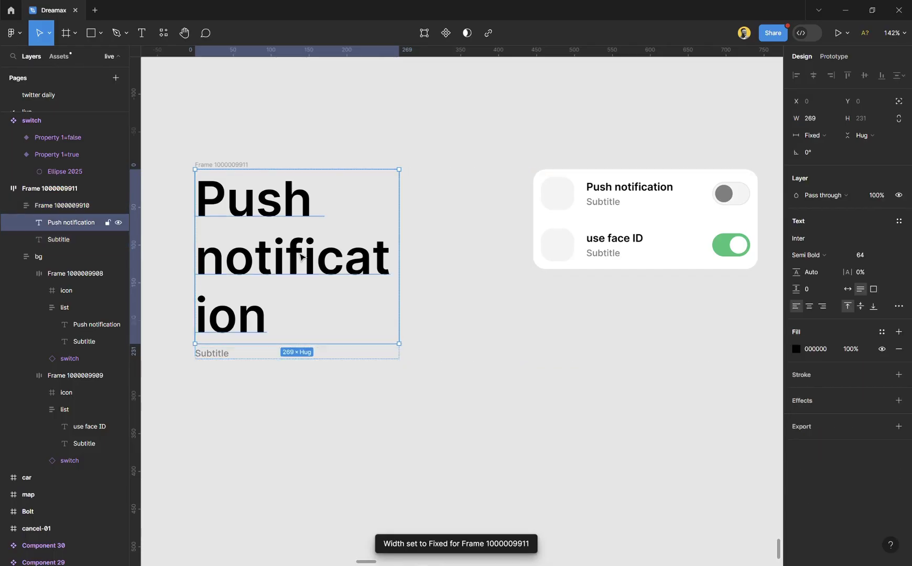
{"action": "left_click", "coordinate": [818, 136]}
{"action": "left_click", "coordinate": [838, 161]}
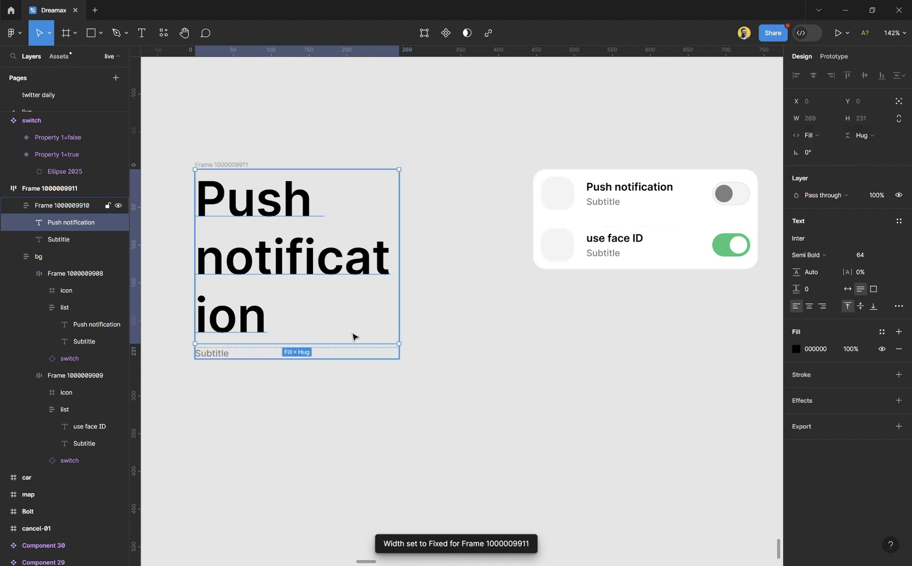
{"action": "left_click", "coordinate": [222, 358]}
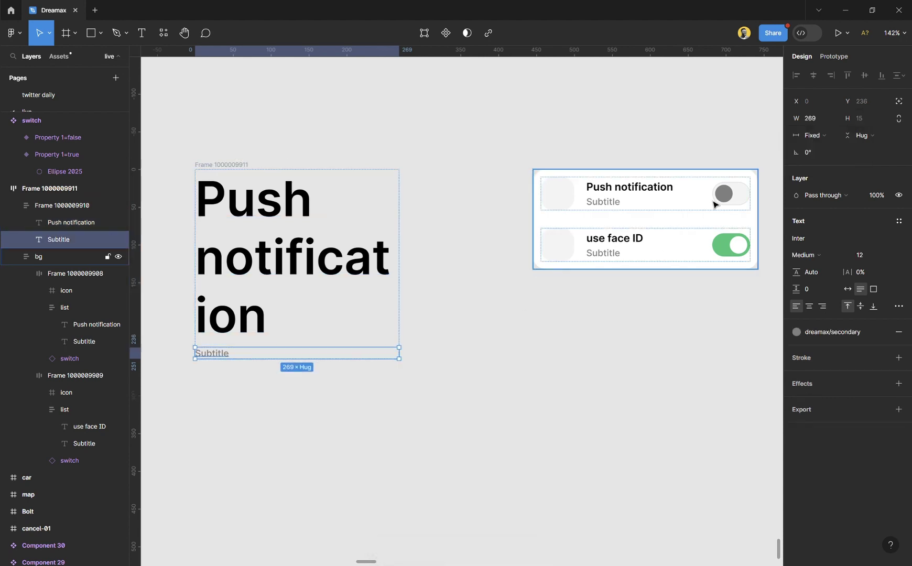
{"action": "left_click", "coordinate": [811, 137]}
{"action": "left_click", "coordinate": [826, 161]}
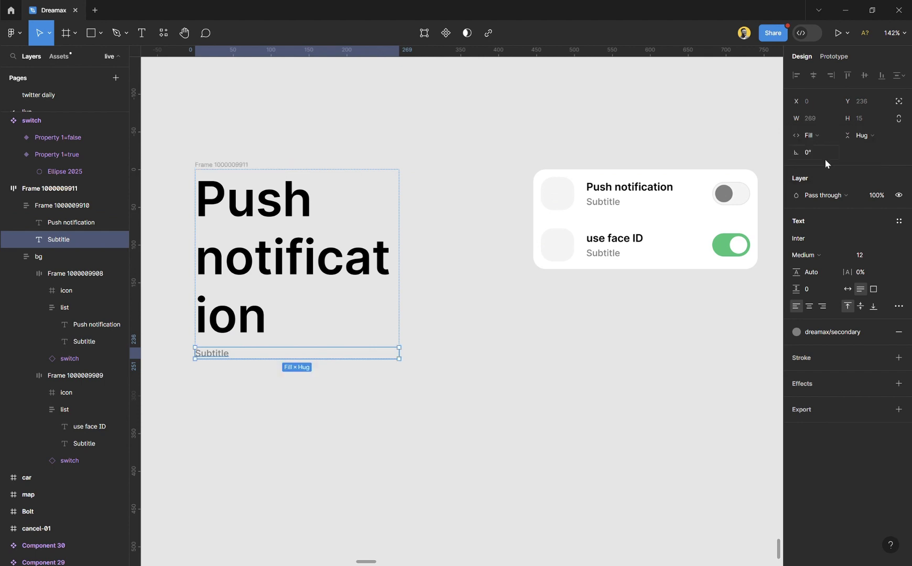
{"action": "left_click", "coordinate": [395, 149]}
{"action": "left_click", "coordinate": [230, 165]}
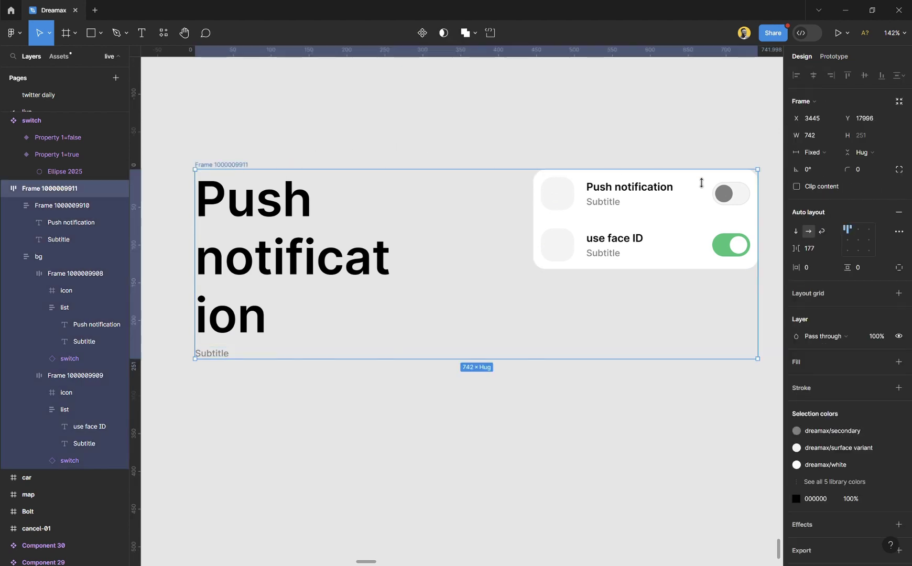
{"action": "left_click_drag", "start_coordinate": [768, 205], "coordinate": [704, 210]}
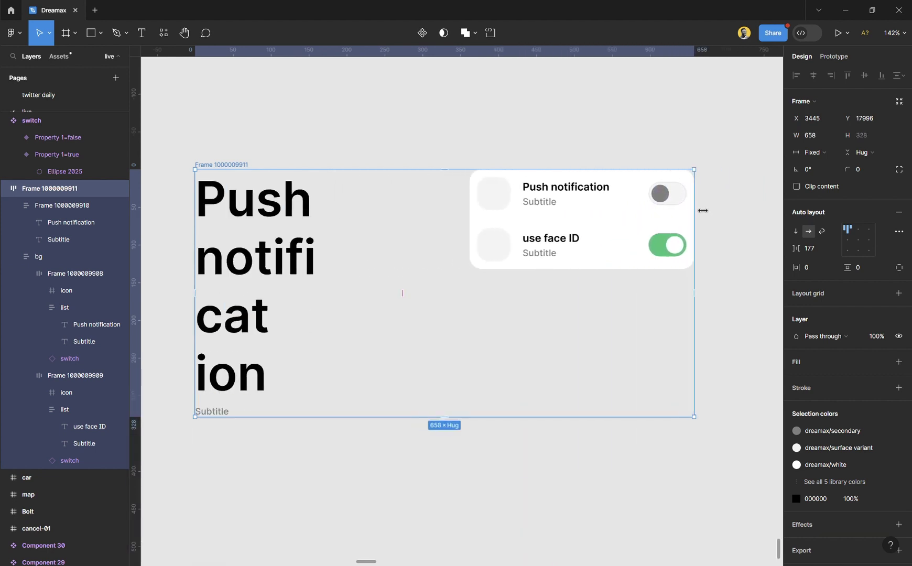
Step: Make the bg settings card fill the available width
{"action": "scroll", "coordinate": [632, 201], "scroll_direction": "up", "scroll_amount": 5}
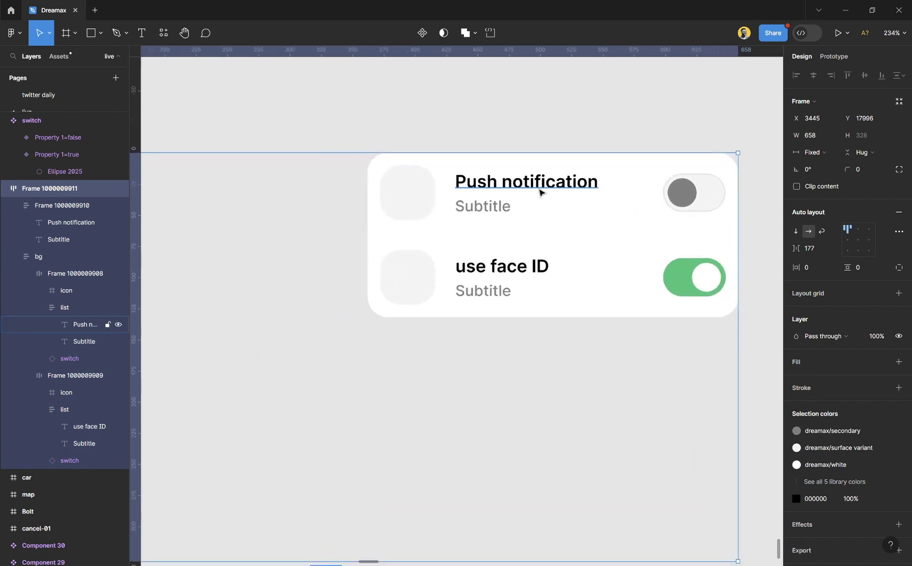
{"action": "left_click", "coordinate": [534, 208]}
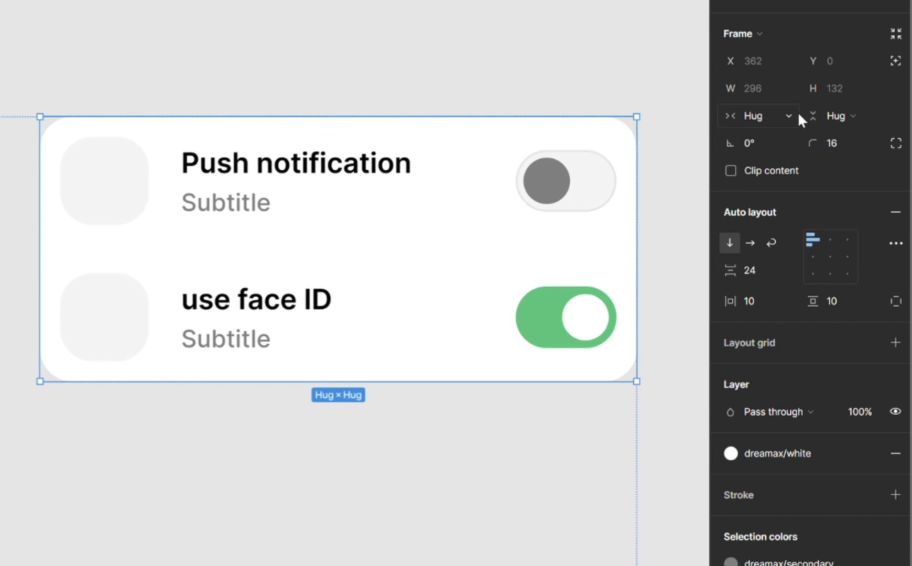
{"action": "left_click", "coordinate": [837, 151]}
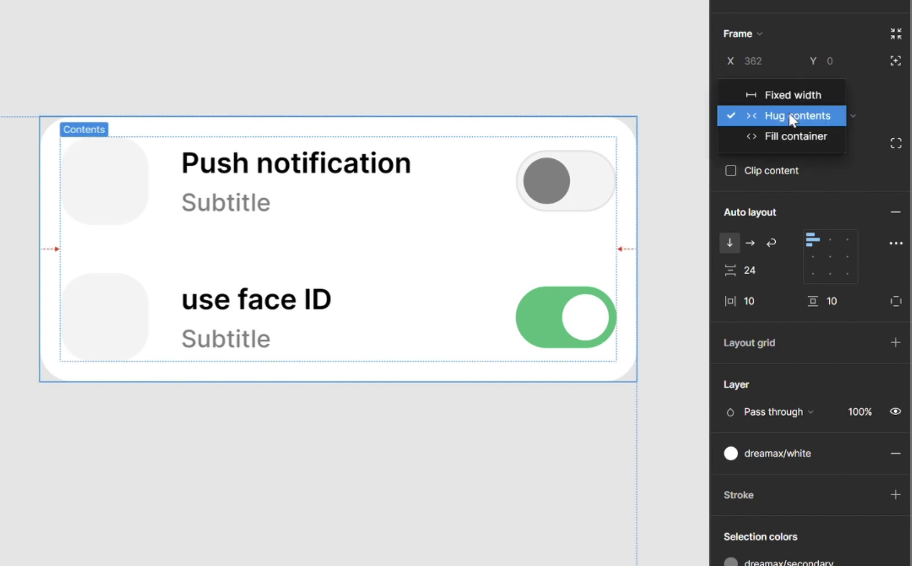
{"action": "left_click", "coordinate": [835, 164]}
{"action": "scroll", "coordinate": [206, 251], "scroll_direction": "down", "scroll_amount": 3}
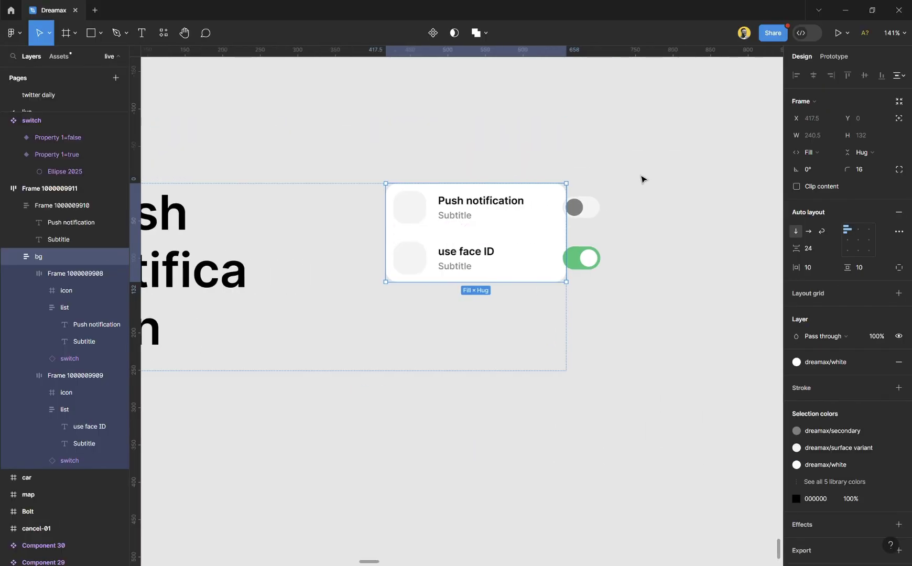
{"action": "scroll", "coordinate": [530, 231], "scroll_direction": "up", "scroll_amount": 5}
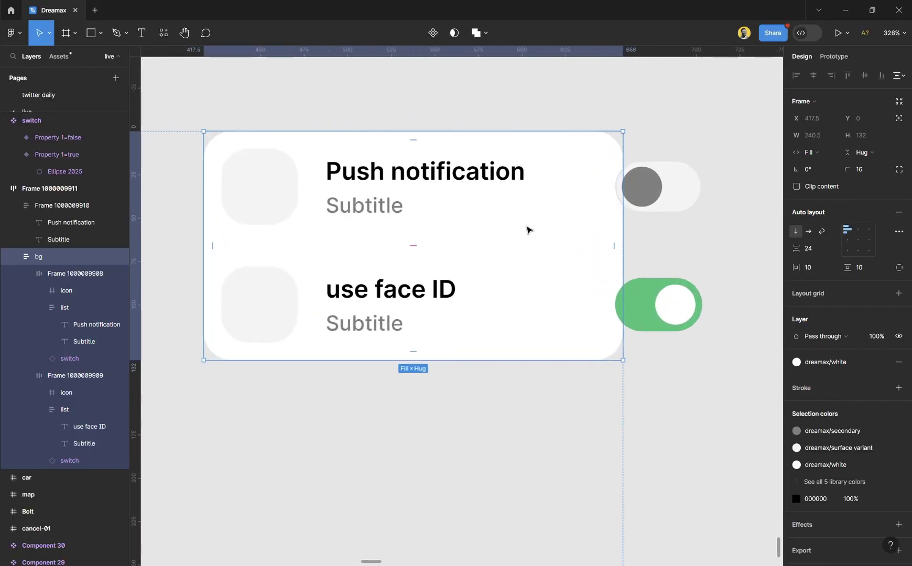
Step: Make both card rows fill the card width
{"action": "left_click", "coordinate": [426, 200]}
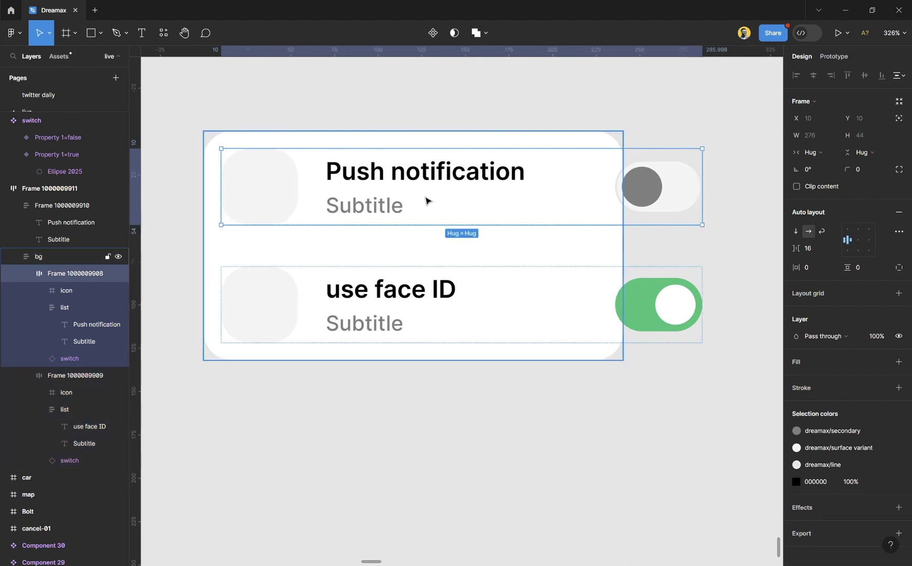
{"action": "left_click", "coordinate": [500, 287], "text": "shift"}
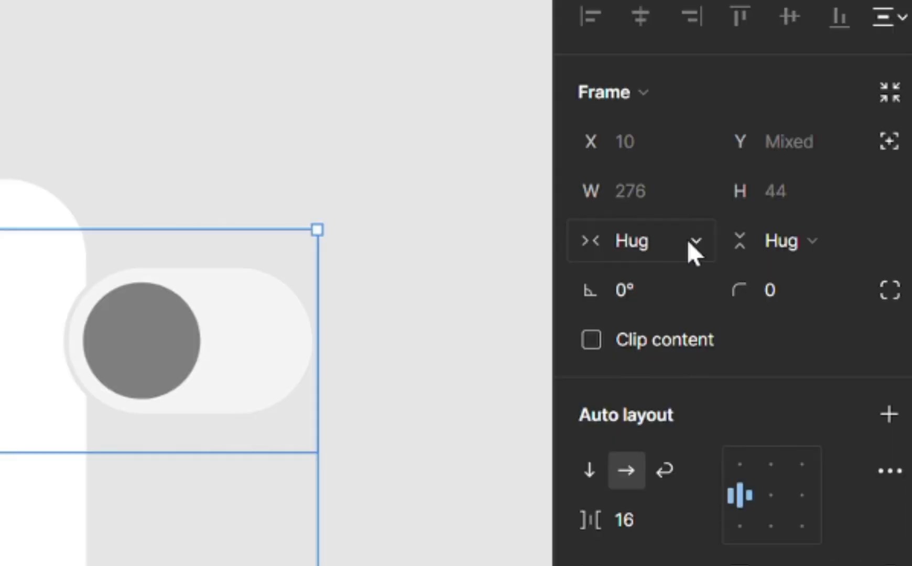
{"action": "left_click", "coordinate": [830, 155]}
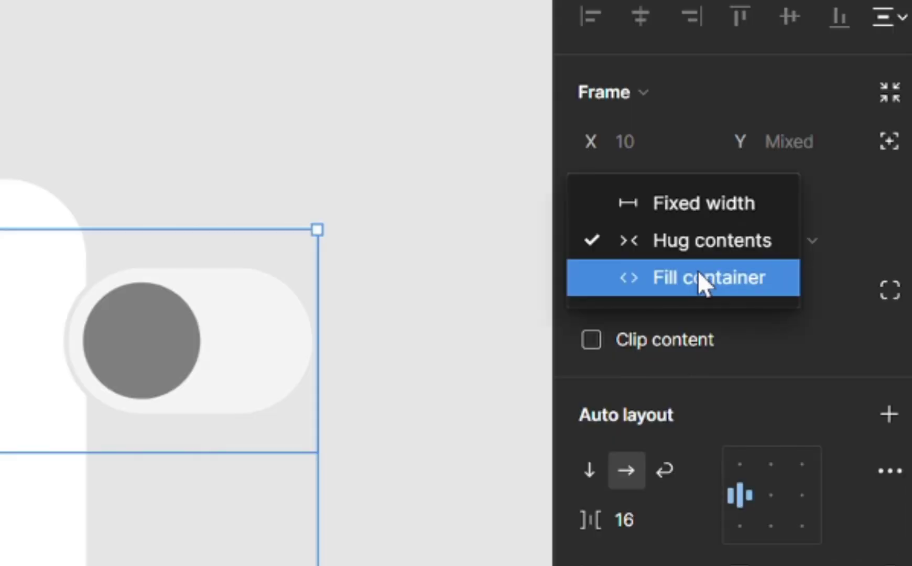
{"action": "left_click", "coordinate": [699, 273]}
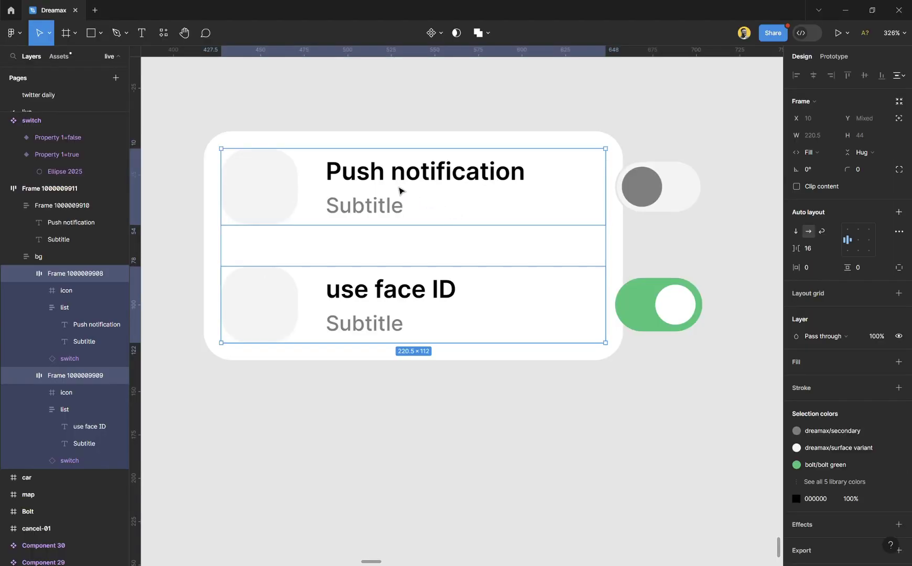
Step: Make both rows' text columns fill their rows, then select the two switches
{"action": "double_click", "coordinate": [399, 191]}
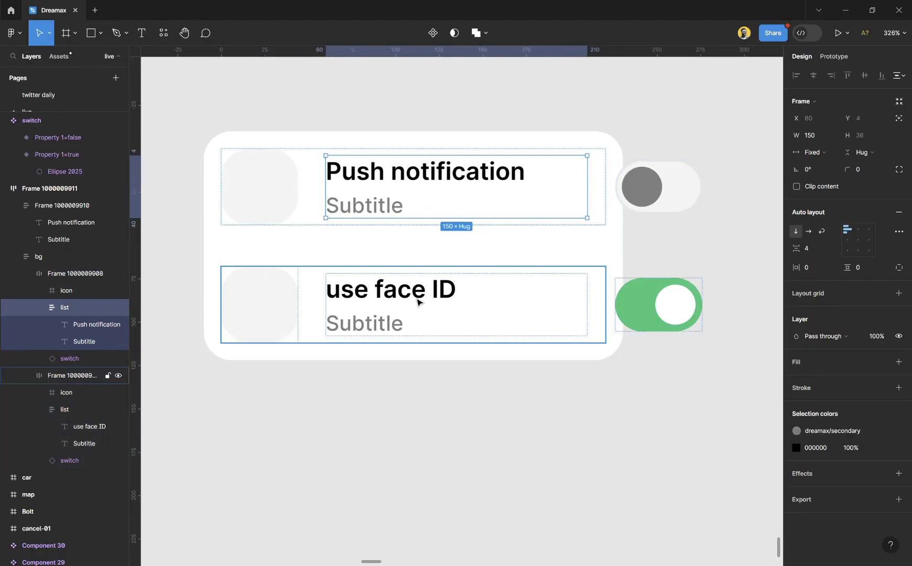
{"action": "left_click", "coordinate": [433, 301], "text": "shift"}
{"action": "left_click", "coordinate": [822, 154]}
{"action": "left_click", "coordinate": [833, 175]}
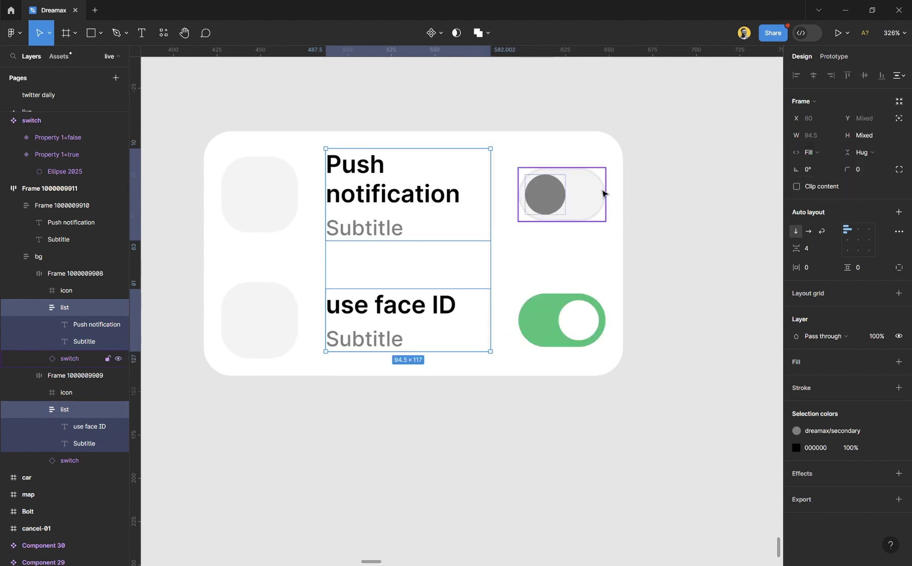
{"action": "left_click", "coordinate": [561, 195]}
{"action": "left_click", "coordinate": [572, 322]}
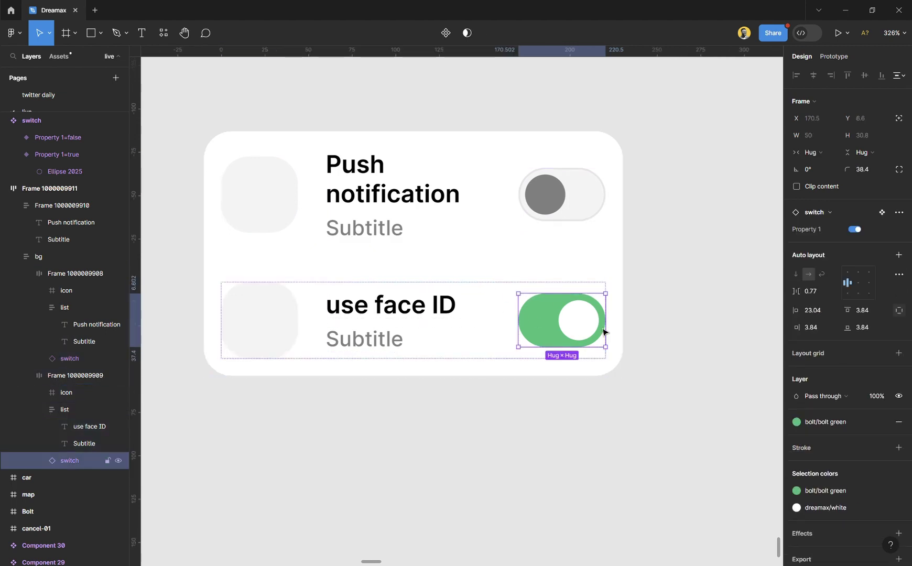
{"action": "left_click", "coordinate": [689, 252]}
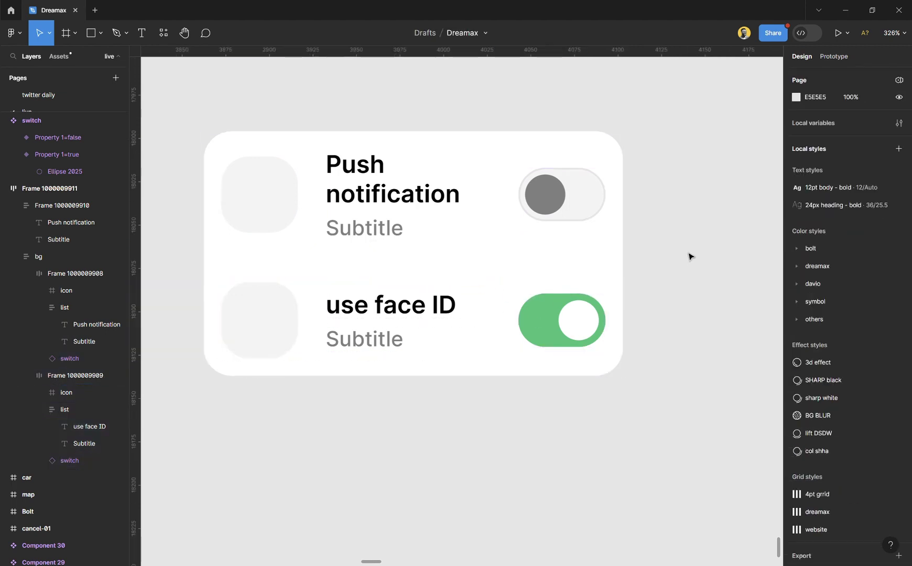
{"action": "scroll", "coordinate": [684, 244], "scroll_direction": "down", "scroll_amount": 5}
{"action": "left_click", "coordinate": [550, 212]}
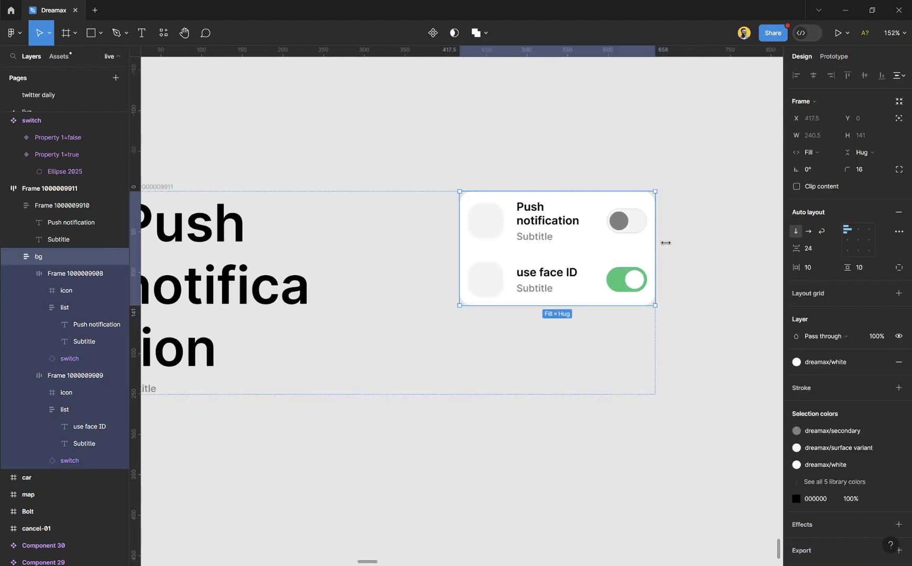
{"action": "left_click_drag", "start_coordinate": [666, 242], "coordinate": [414, 237]}
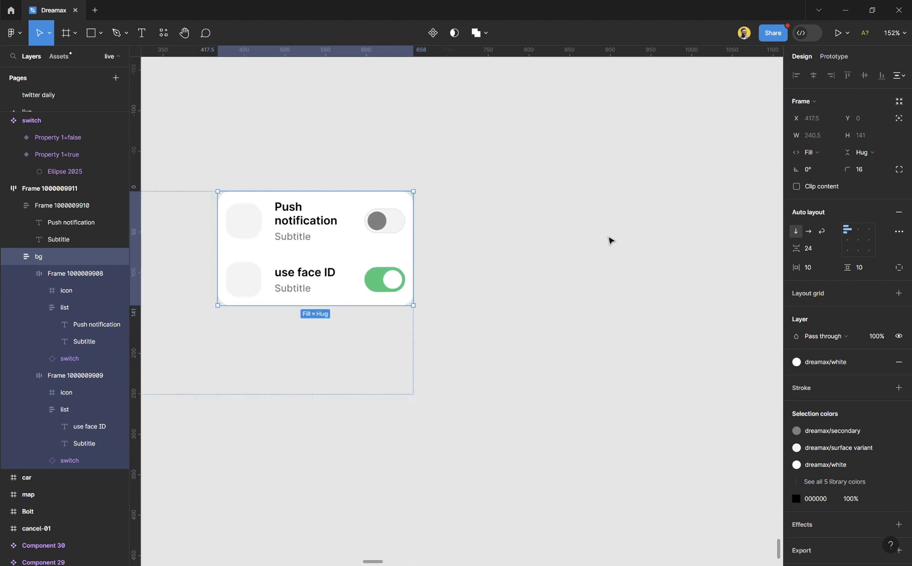
{"action": "scroll", "coordinate": [609, 241], "scroll_direction": "left", "scroll_amount": 6}
{"action": "scroll", "coordinate": [403, 178], "scroll_direction": "down", "scroll_amount": 2}
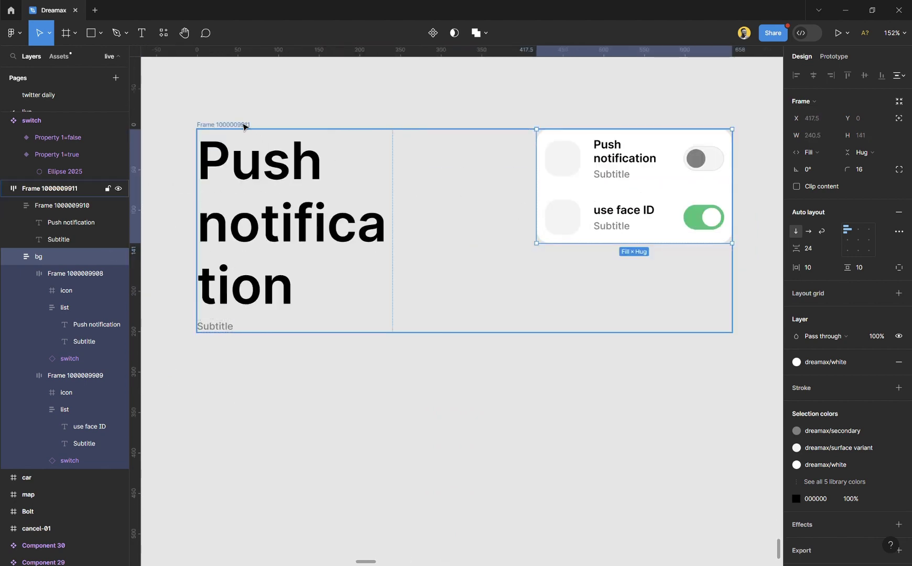
{"action": "left_click", "coordinate": [244, 126]}
{"action": "scroll", "coordinate": [371, 202], "scroll_direction": "up", "scroll_amount": 1}
{"action": "scroll", "coordinate": [374, 209], "scroll_direction": "down", "scroll_amount": 3}
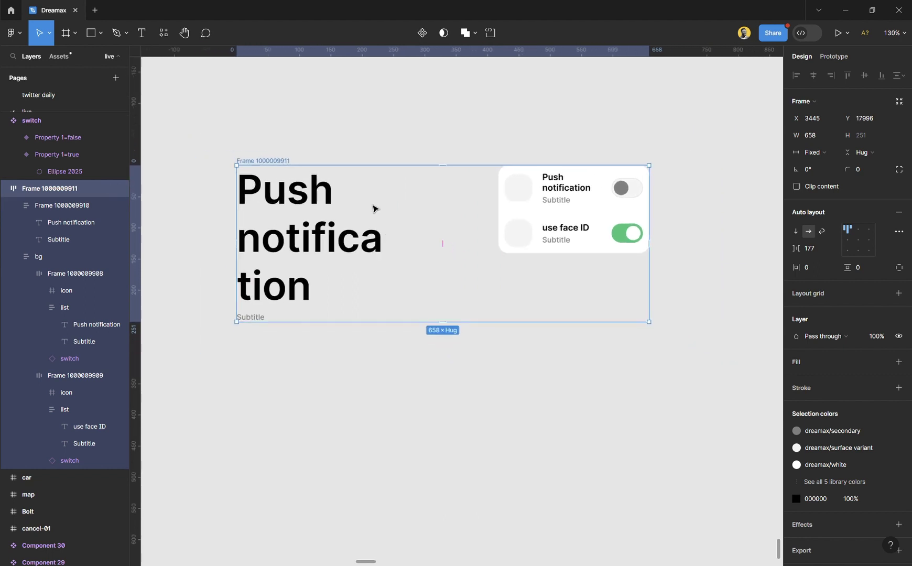
{"action": "scroll", "coordinate": [373, 208], "scroll_direction": "down", "scroll_amount": 1}
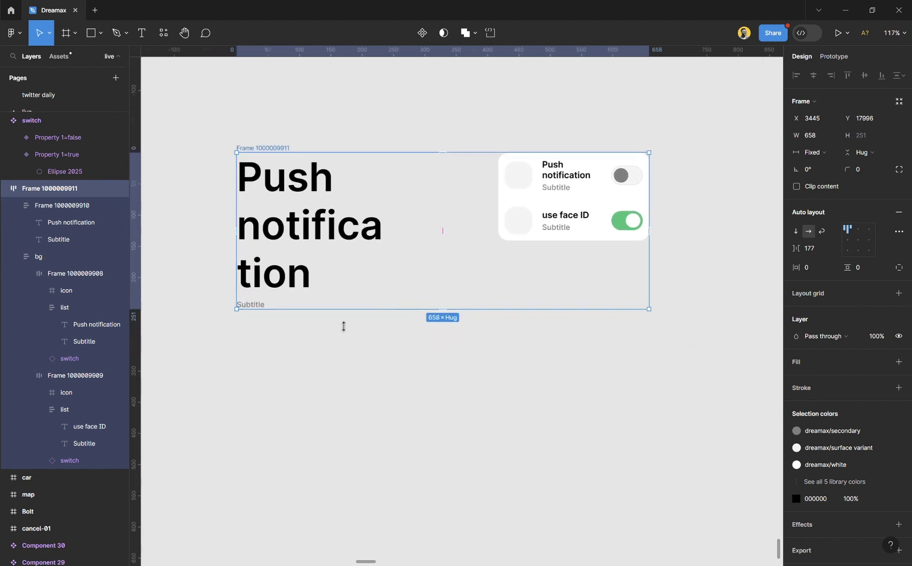
Step: Draw a grey placeholder rectangle below the heading row and wrap both in an auto-layout frame
{"action": "key", "text": "r"}
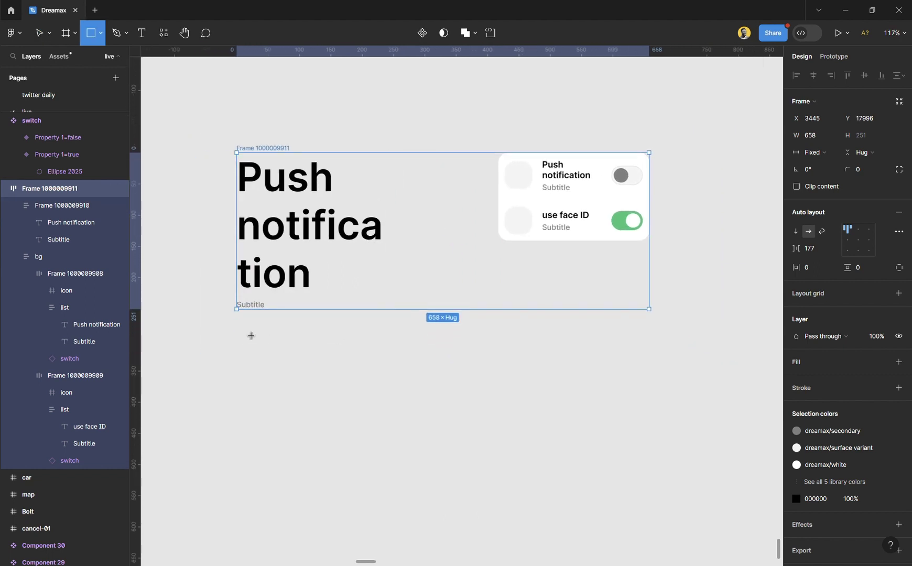
{"action": "left_click_drag", "start_coordinate": [243, 327], "coordinate": [590, 495]}
{"action": "left_click", "coordinate": [289, 149], "text": "shift"}
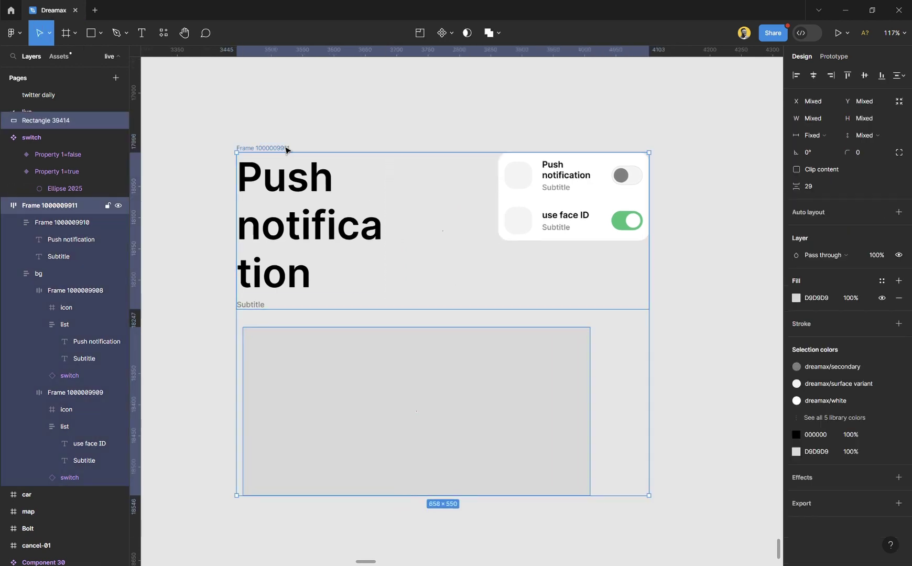
{"action": "key", "text": "shift+a"}
{"action": "scroll", "coordinate": [308, 319], "scroll_direction": "up", "scroll_amount": 3}
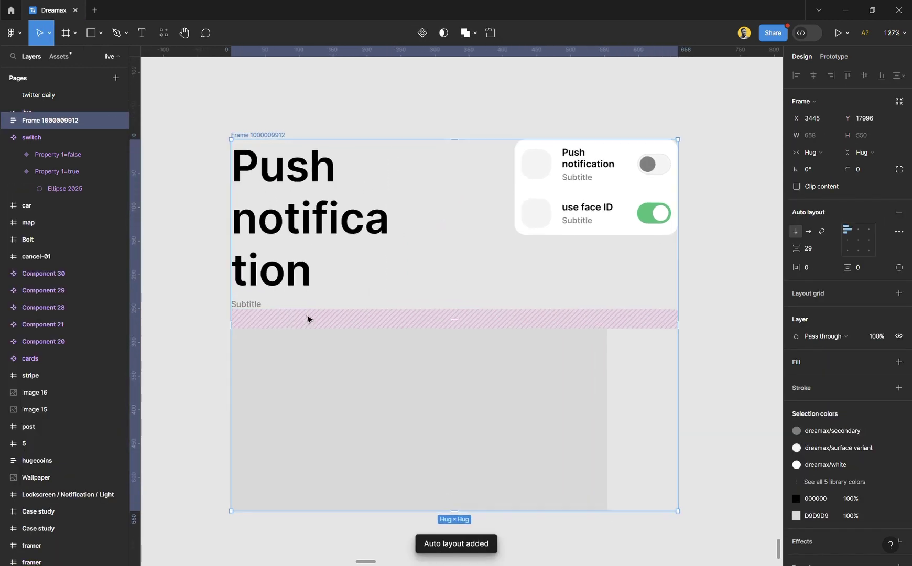
{"action": "scroll", "coordinate": [309, 318], "scroll_direction": "down", "scroll_amount": 1}
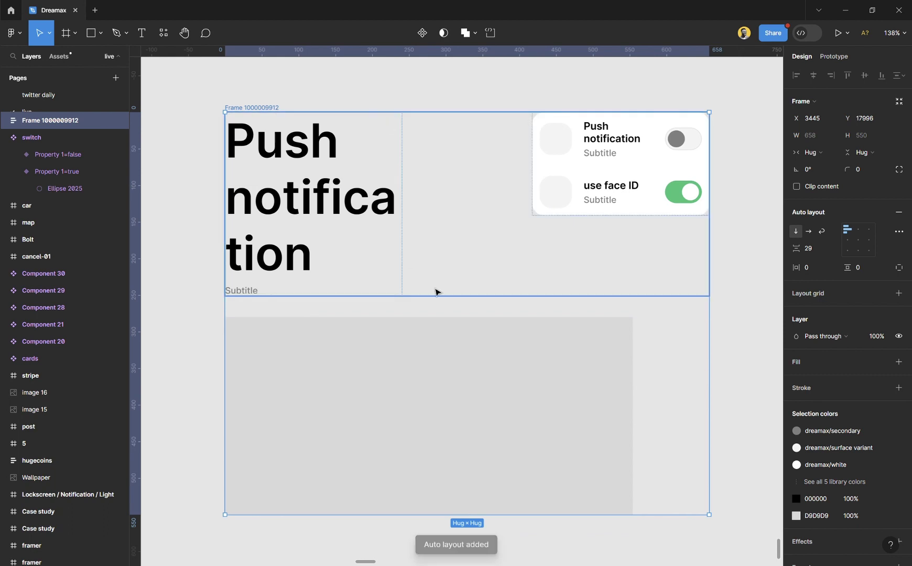
Step: Give the rectangle a 24 corner radius and Fill container width
{"action": "left_click", "coordinate": [628, 357]}
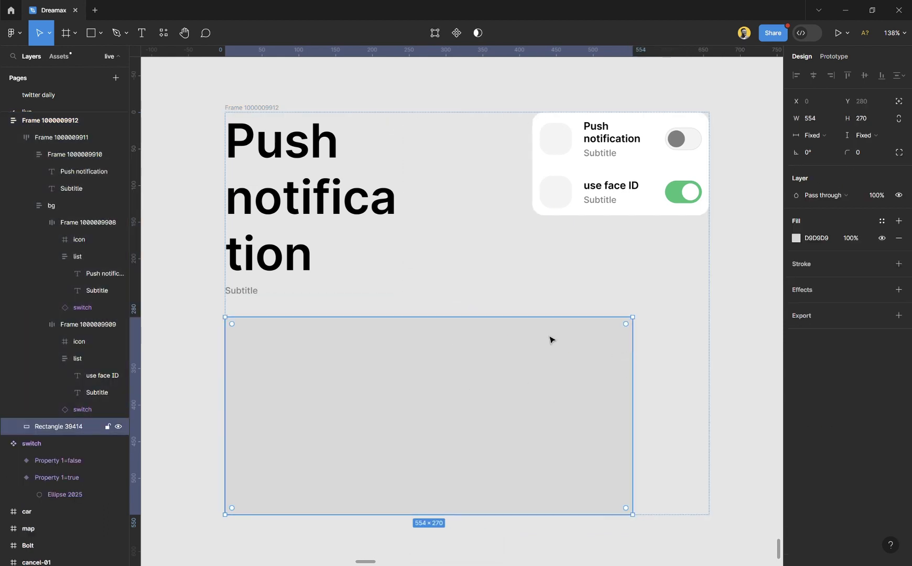
{"action": "left_click", "coordinate": [871, 151]}
{"action": "type", "text": "24"}
{"action": "key", "text": "Return"}
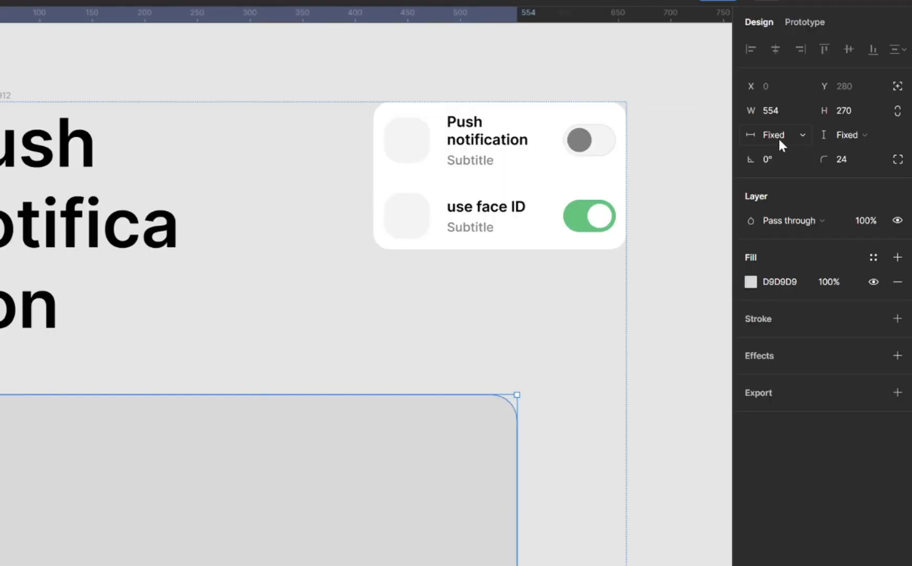
{"action": "left_click", "coordinate": [790, 138]}
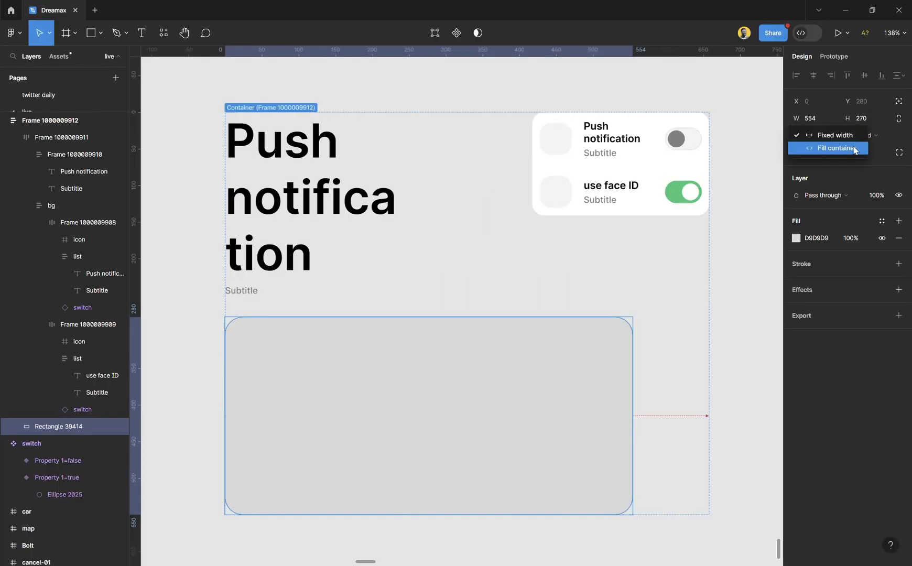
{"action": "left_click", "coordinate": [832, 148]}
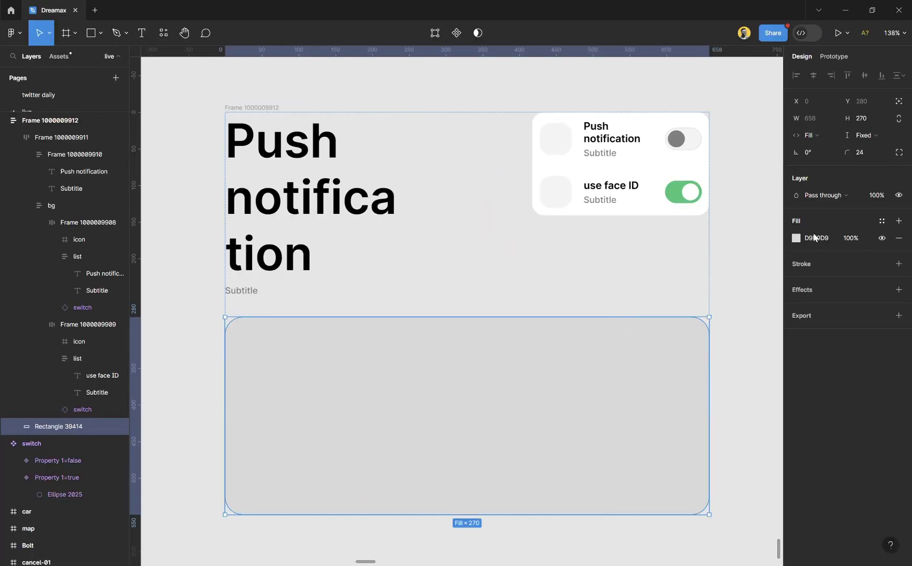
{"action": "left_click", "coordinate": [726, 329]}
{"action": "scroll", "coordinate": [358, 187], "scroll_direction": "down", "scroll_amount": 3}
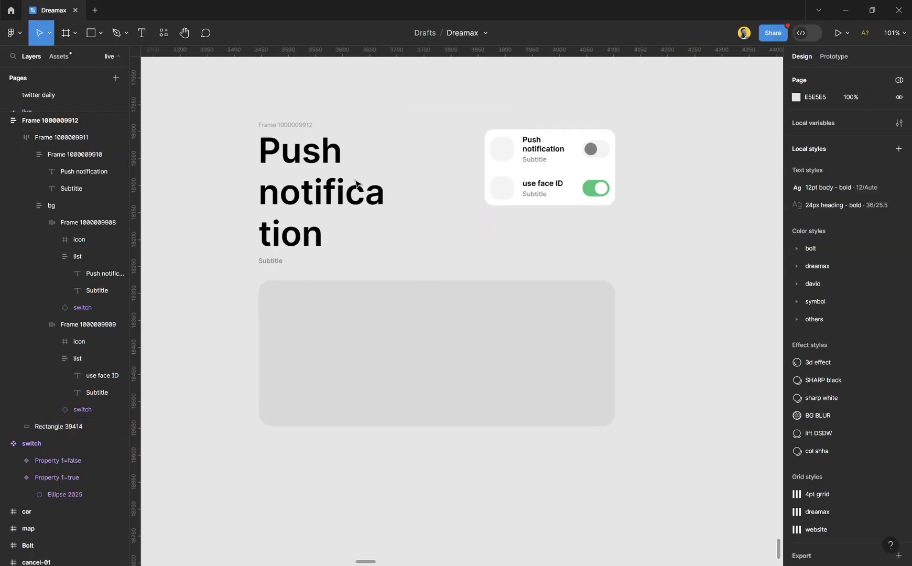
{"action": "left_click", "coordinate": [289, 126]}
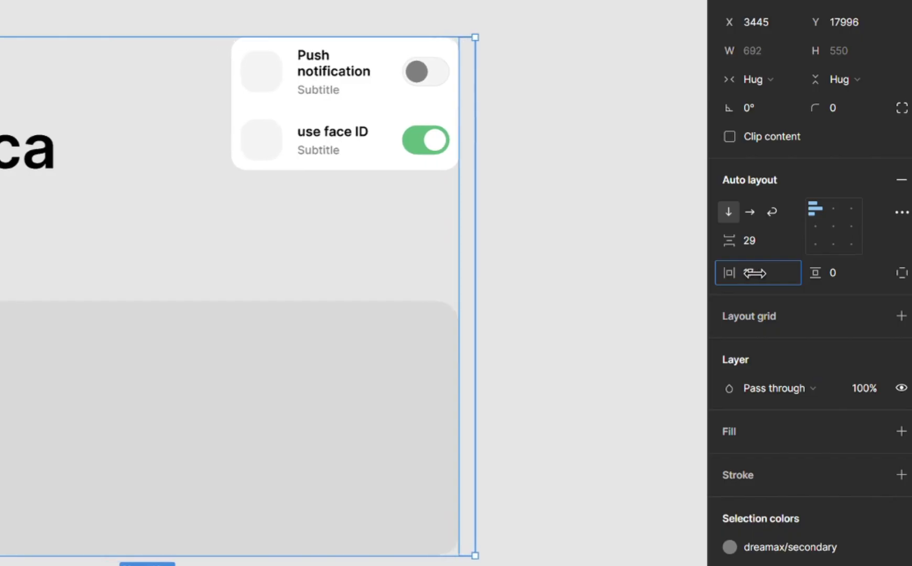
{"action": "left_click_drag", "start_coordinate": [755, 272], "coordinate": [849, 271]}
{"action": "left_click", "coordinate": [773, 53]}
{"action": "type", "text": "1200"}
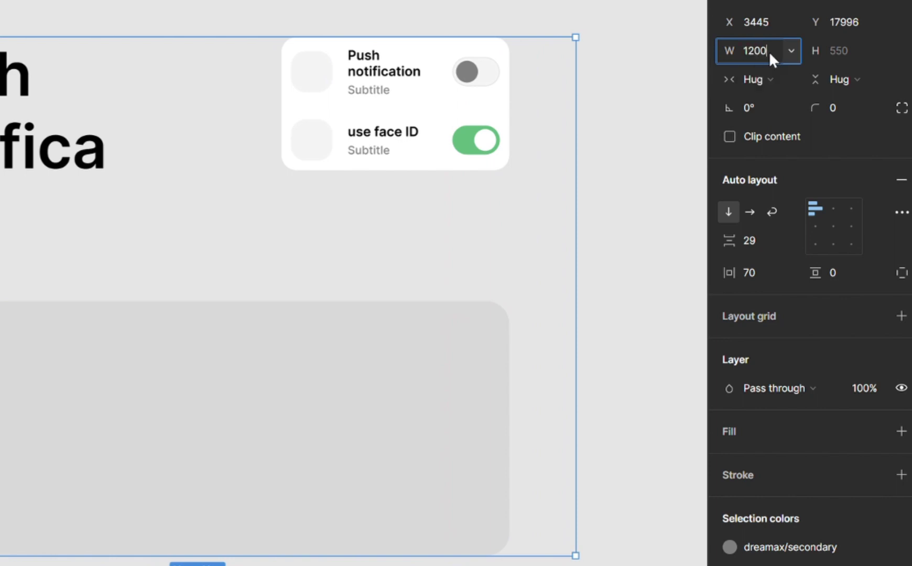
{"action": "key", "text": "Return"}
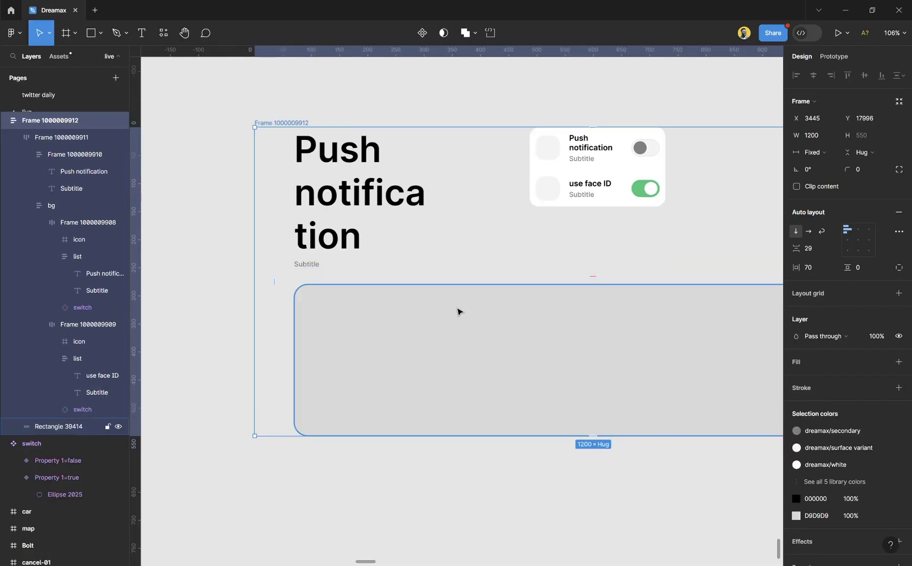
{"action": "scroll", "coordinate": [457, 312], "scroll_direction": "right", "scroll_amount": 5}
{"action": "scroll", "coordinate": [460, 319], "scroll_direction": "down", "scroll_amount": 3}
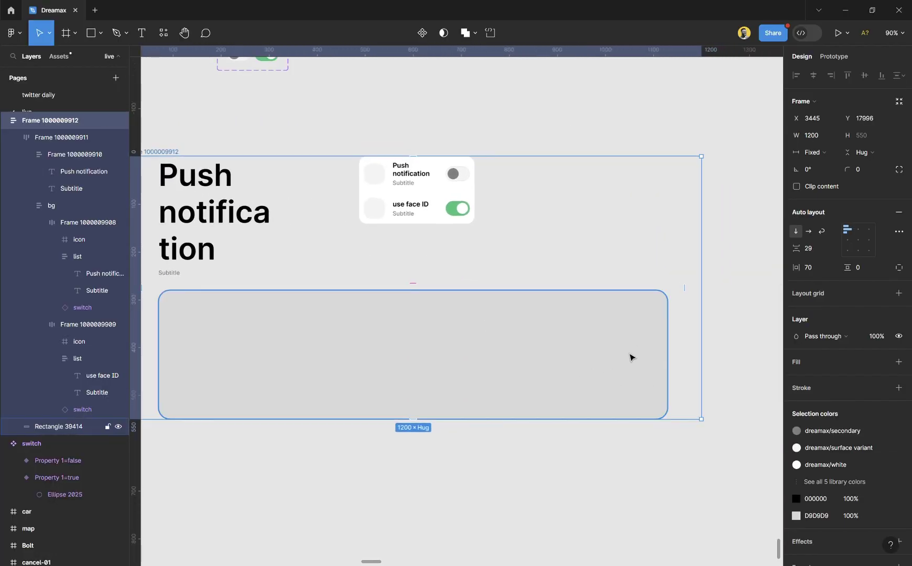
{"action": "left_click", "coordinate": [444, 217]}
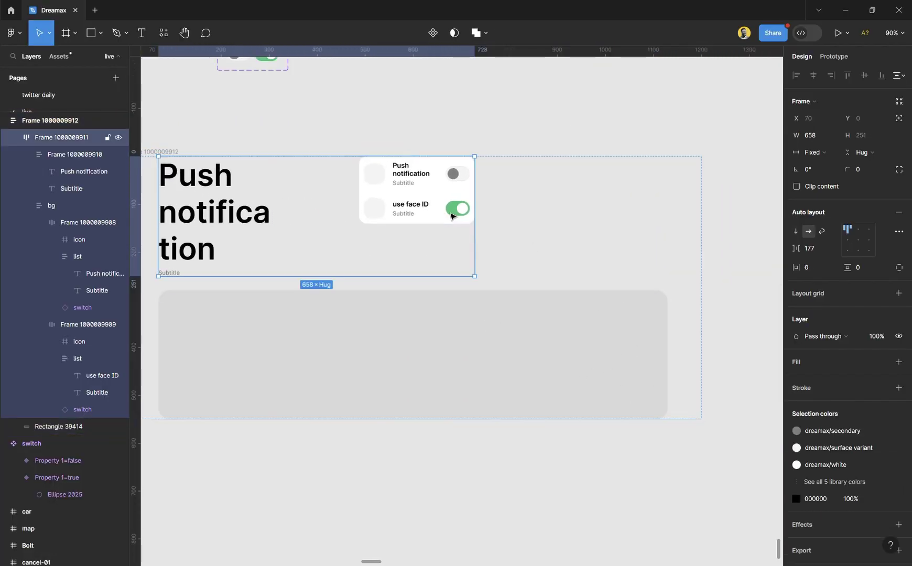
{"action": "scroll", "coordinate": [450, 214], "scroll_direction": "left", "scroll_amount": 3}
{"action": "scroll", "coordinate": [452, 214], "scroll_direction": "up", "scroll_amount": 1}
{"action": "scroll", "coordinate": [451, 215], "scroll_direction": "up", "scroll_amount": 1}
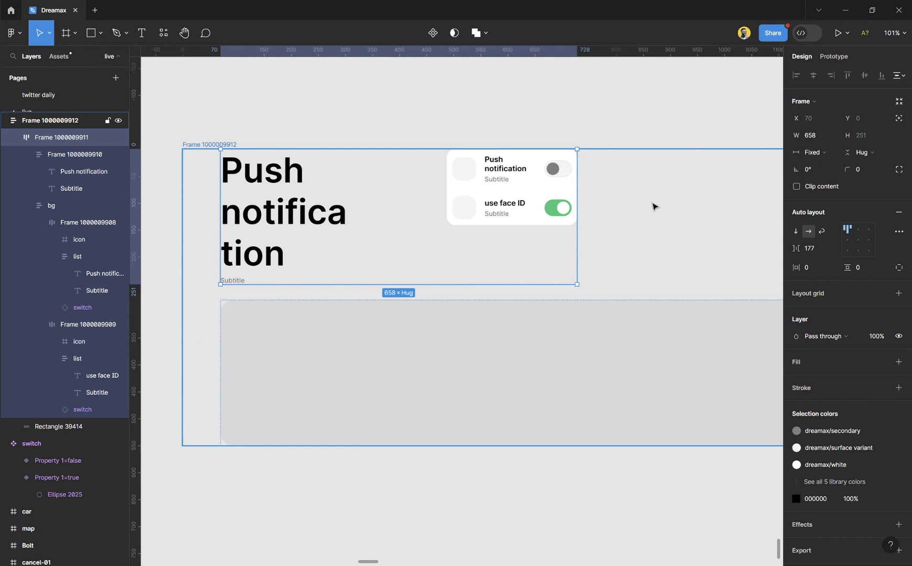
{"action": "scroll", "coordinate": [594, 262], "scroll_direction": "right", "scroll_amount": 5}
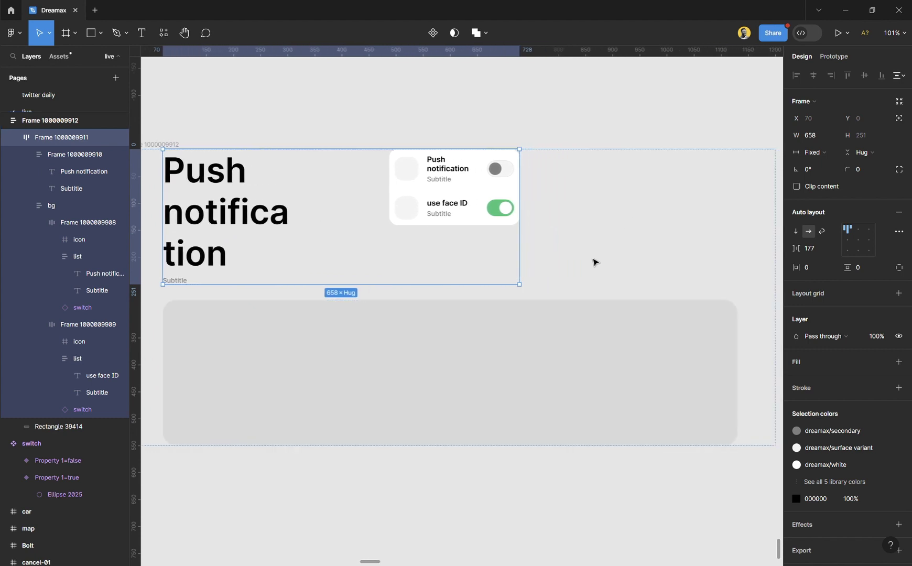
{"action": "left_click", "coordinate": [820, 155]}
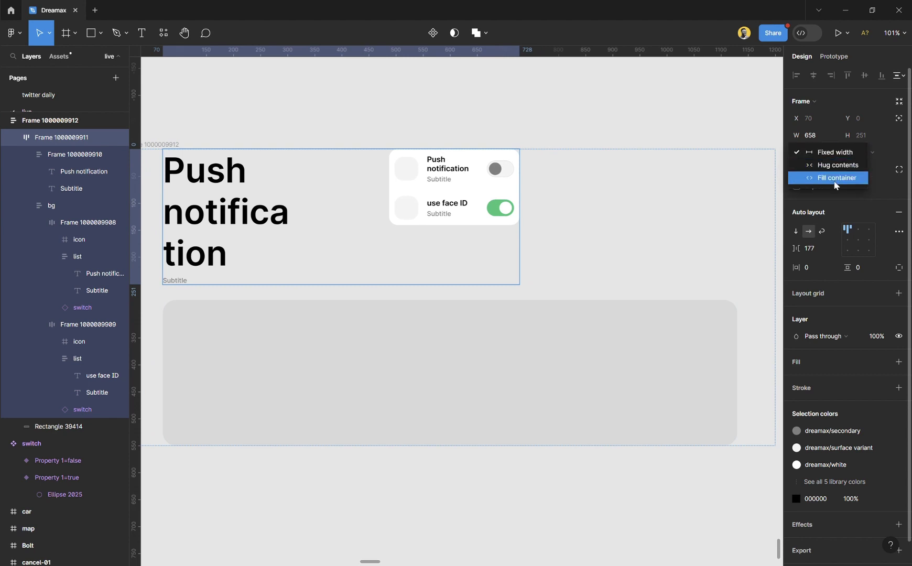
{"action": "left_click", "coordinate": [833, 178]}
{"action": "scroll", "coordinate": [587, 251], "scroll_direction": "down", "scroll_amount": 2}
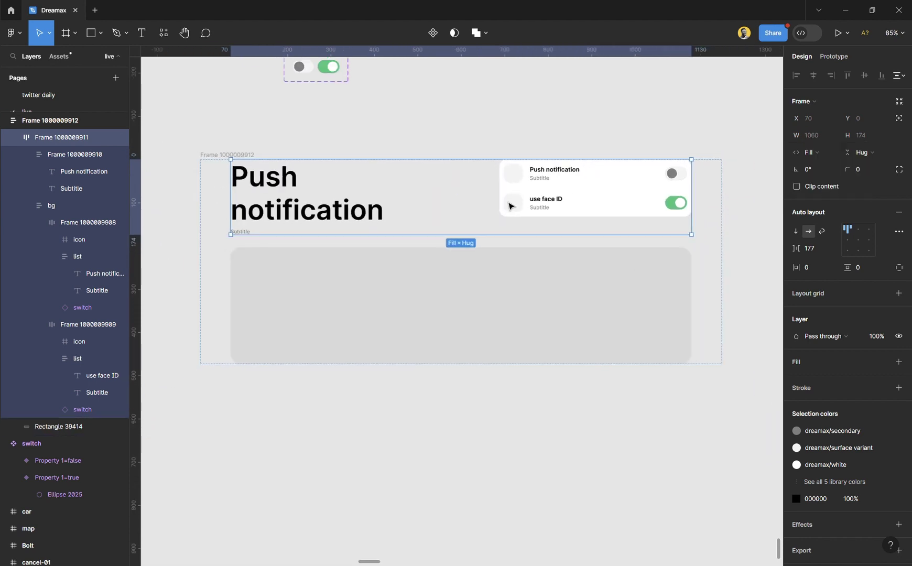
{"action": "left_click", "coordinate": [711, 204]}
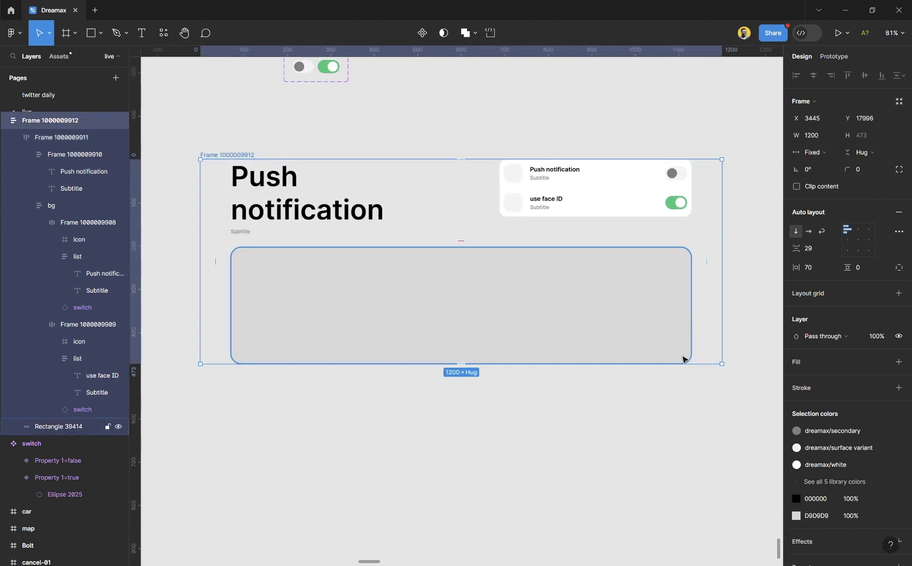
{"action": "left_click", "coordinate": [874, 268]}
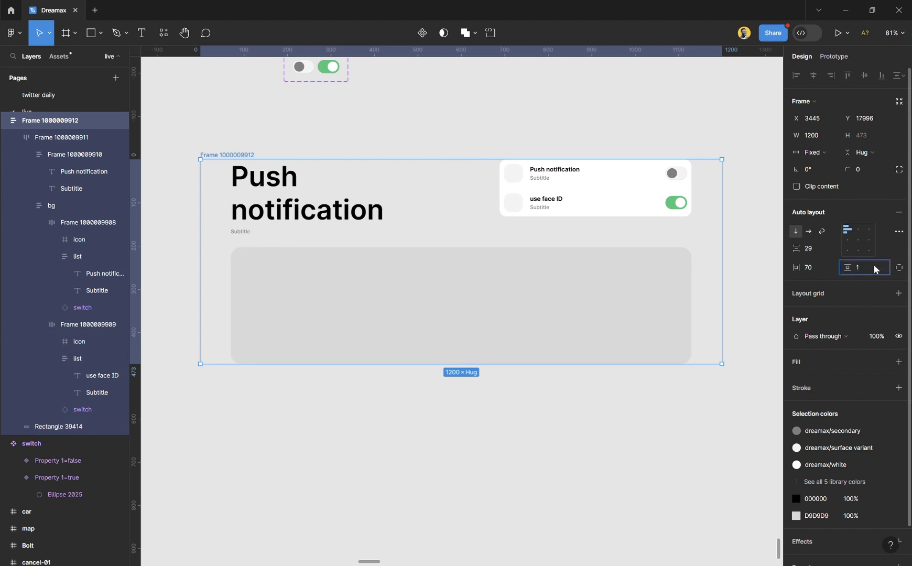
{"action": "type", "text": "100"}
{"action": "key", "text": "Return"}
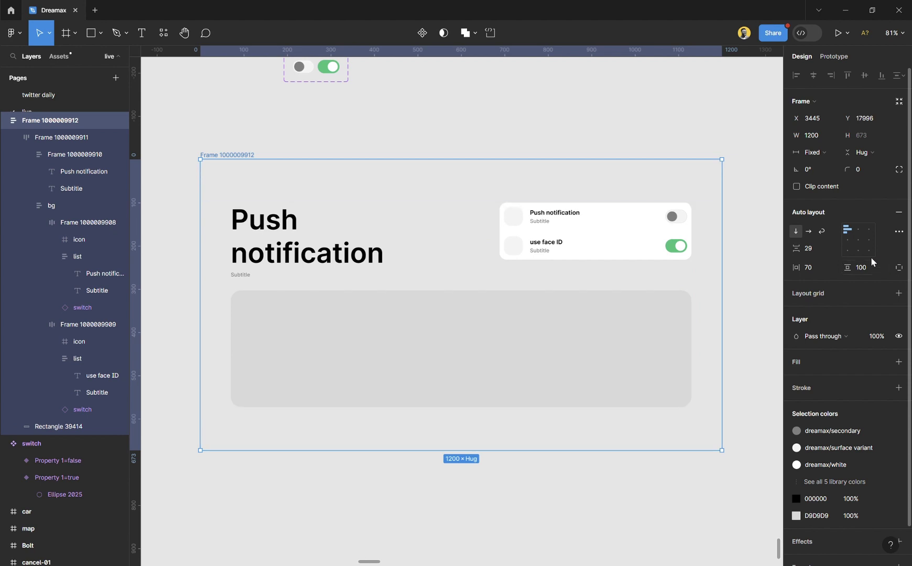
{"action": "left_click", "coordinate": [763, 318]}
Step: Rename the 1200-wide frame to 'web'
{"action": "scroll", "coordinate": [478, 441], "scroll_direction": "up", "scroll_amount": 2}
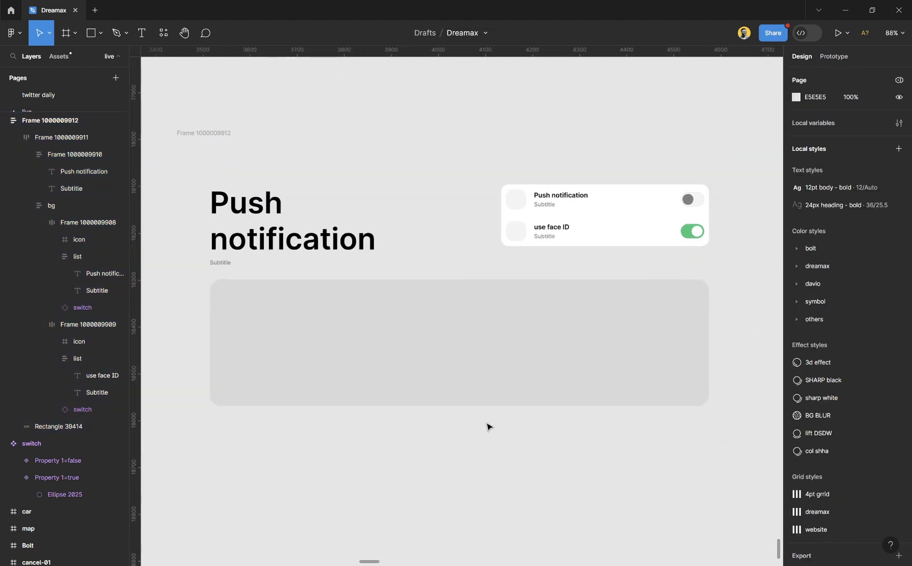
{"action": "double_click", "coordinate": [220, 135]}
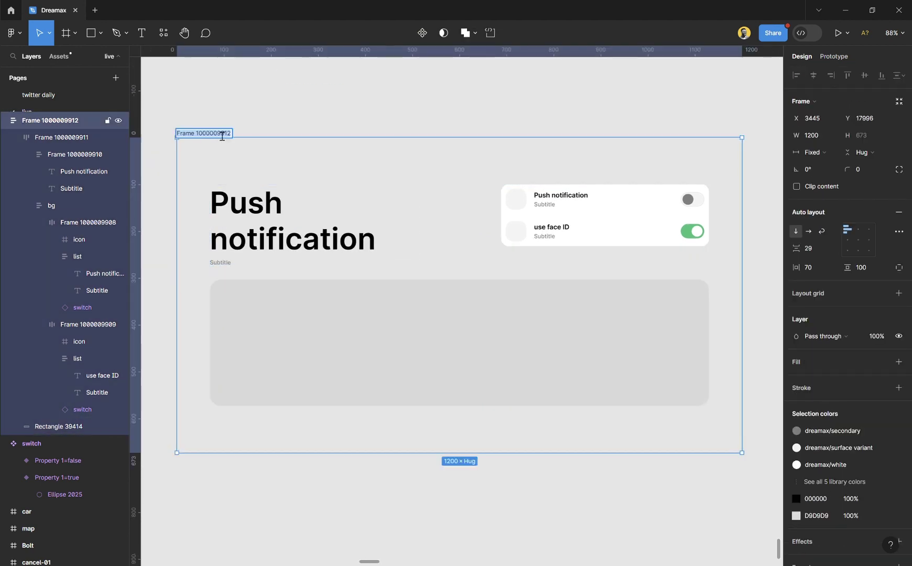
{"action": "type", "text": "web"}
{"action": "key", "text": "Return"}
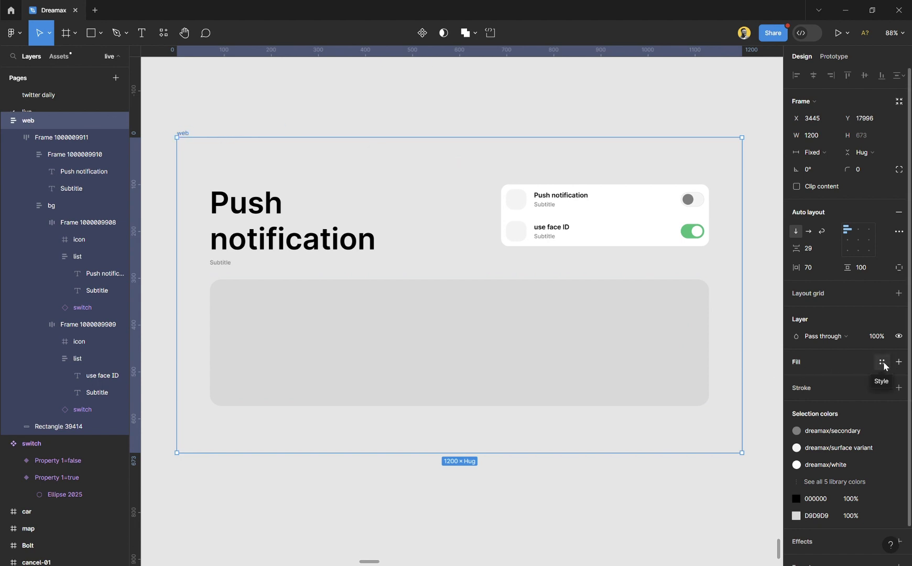
Step: Give the web frame the dreamax/white fill style
{"action": "left_click", "coordinate": [884, 364]}
{"action": "scroll", "coordinate": [707, 469], "scroll_direction": "down", "scroll_amount": 2}
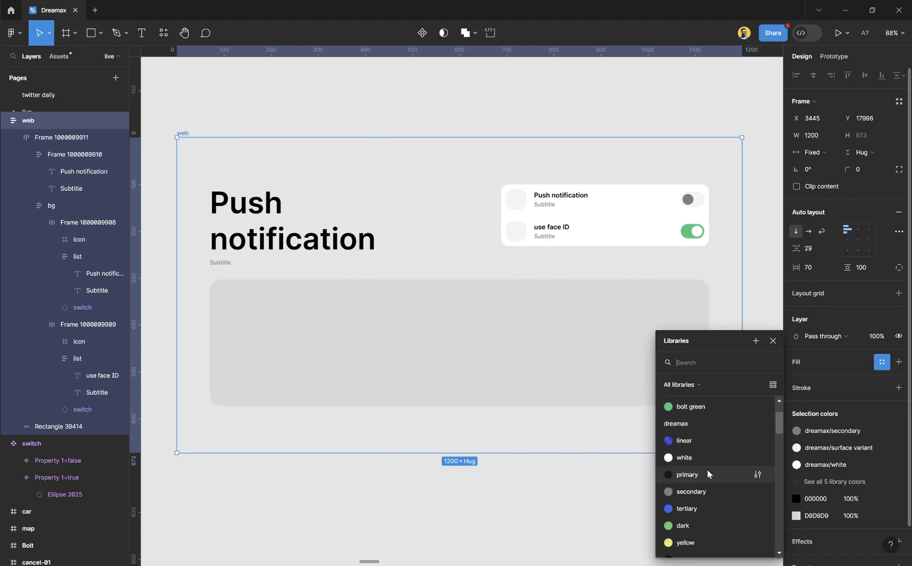
{"action": "left_click", "coordinate": [684, 457]}
Step: Try a bolt green colour-style outline on the settings card
{"action": "left_click", "coordinate": [586, 228]}
{"action": "left_click", "coordinate": [586, 228]}
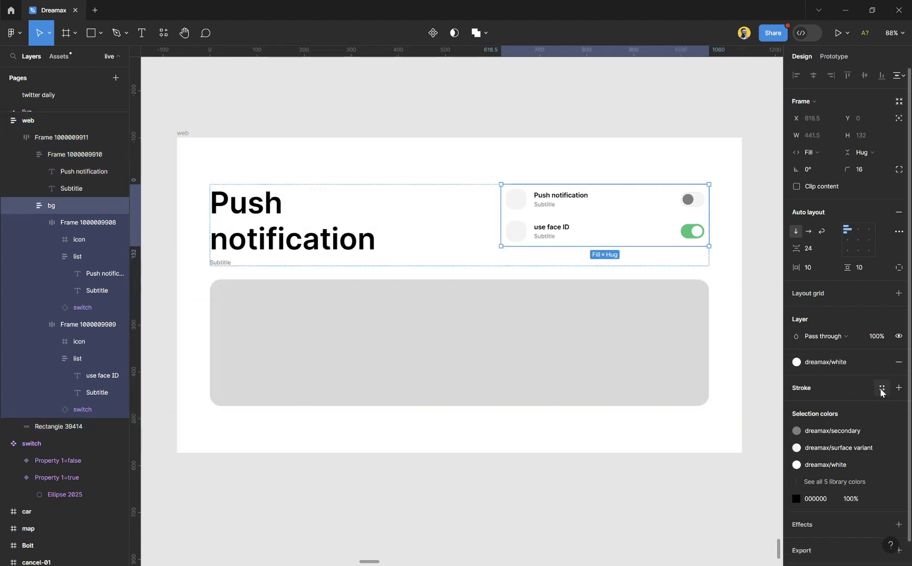
{"action": "left_click", "coordinate": [882, 388]}
{"action": "left_click", "coordinate": [717, 458]}
{"action": "left_click", "coordinate": [688, 506]}
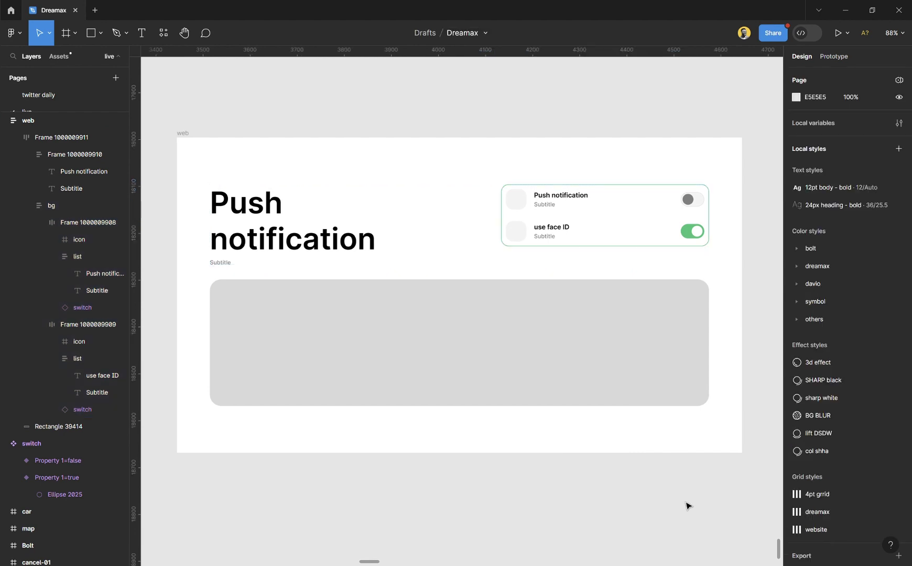
Step: Switch the settings card's outline to the dreamax/primary colour style
{"action": "left_click", "coordinate": [595, 206]}
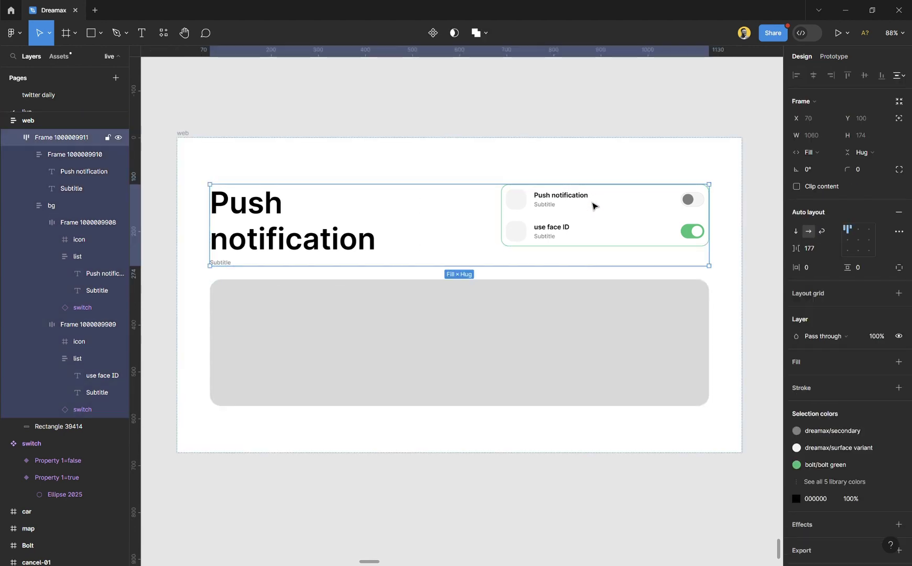
{"action": "left_click", "coordinate": [603, 228]}
{"action": "left_click", "coordinate": [882, 388]}
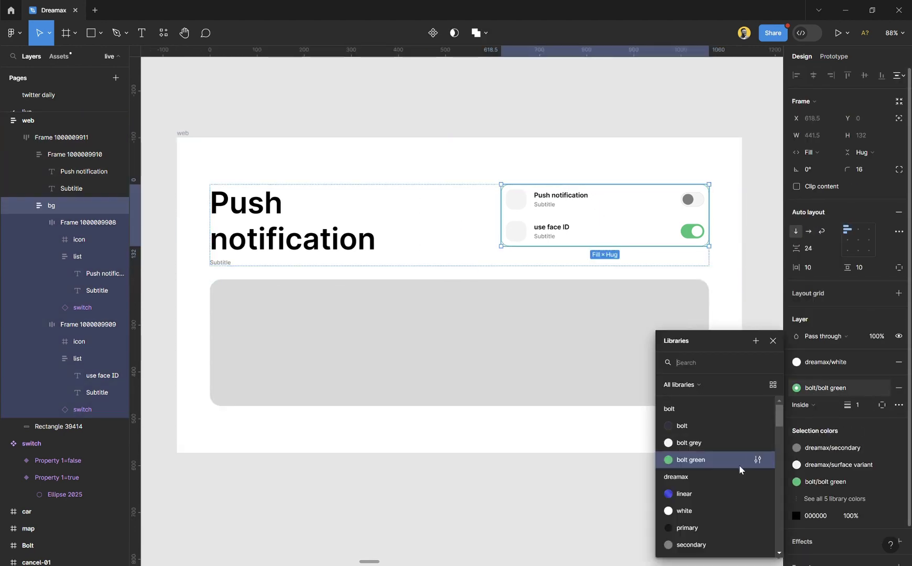
{"action": "left_click", "coordinate": [698, 527]}
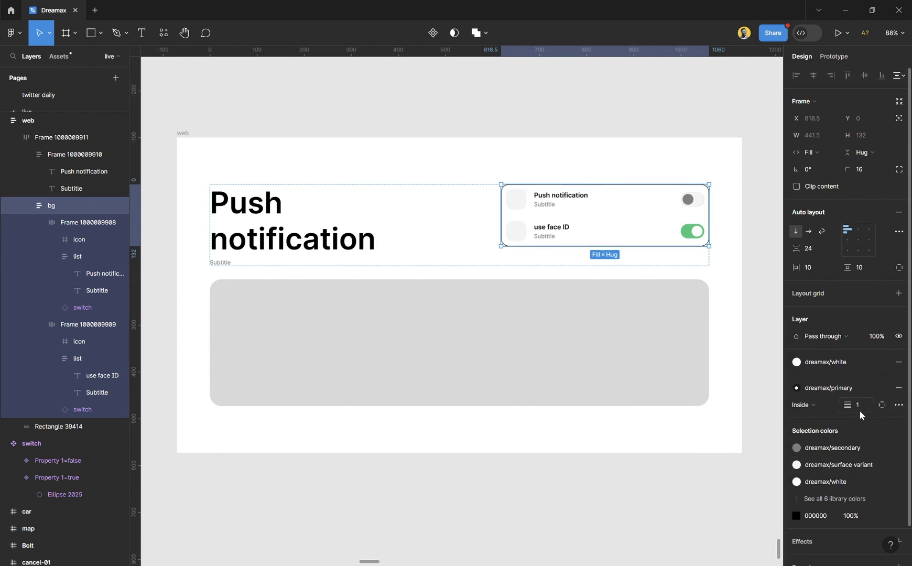
{"action": "left_click", "coordinate": [663, 499]}
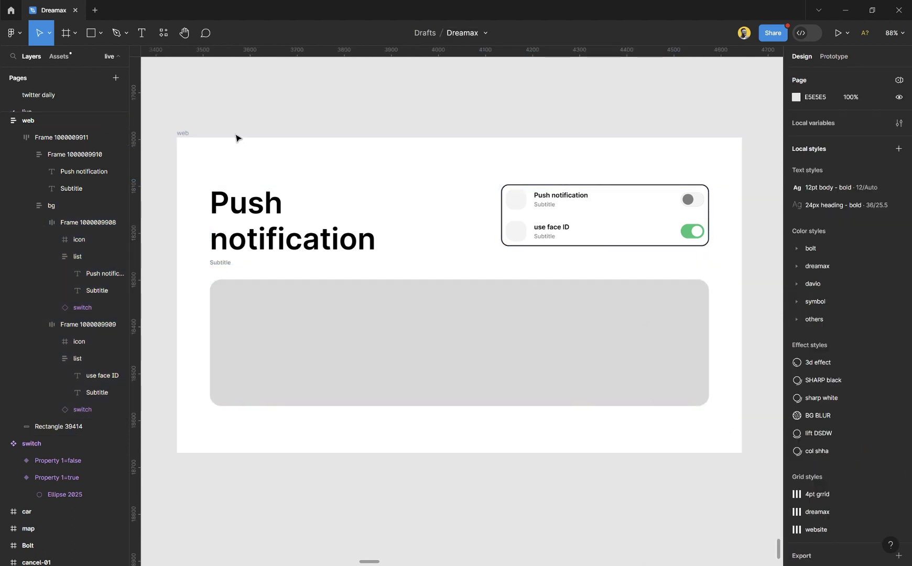
{"action": "scroll", "coordinate": [302, 263], "scroll_direction": "down", "scroll_amount": 2}
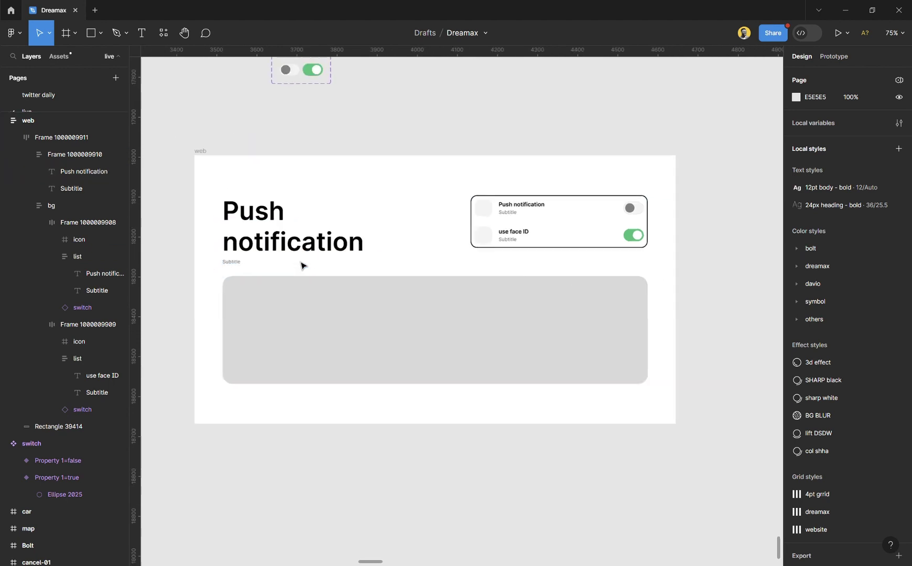
{"action": "left_click", "coordinate": [460, 343]}
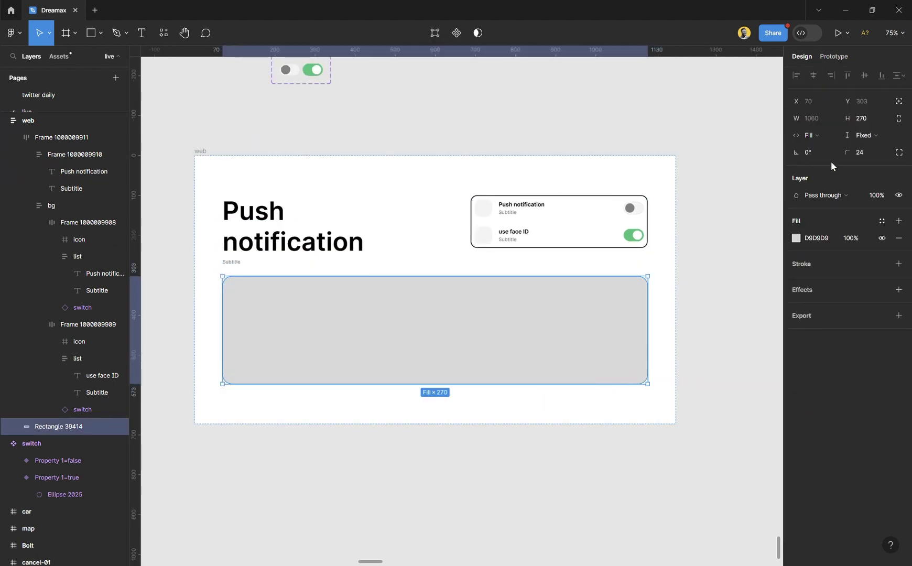
Step: Make the grey image placeholder taller, from 270 to 457 high
{"action": "left_click_drag", "start_coordinate": [848, 118], "coordinate": [302, 254]}
{"action": "left_click", "coordinate": [236, 268]}
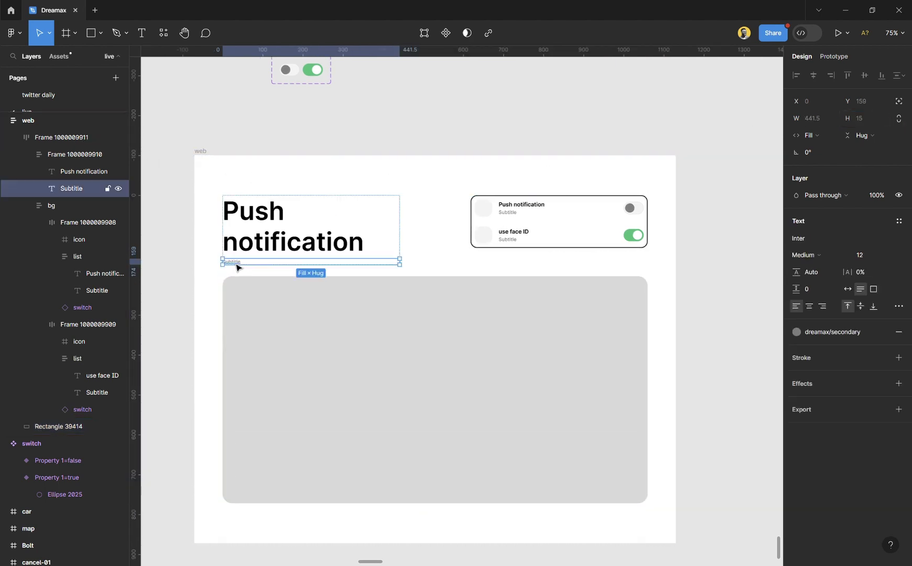
{"action": "left_click", "coordinate": [283, 160]}
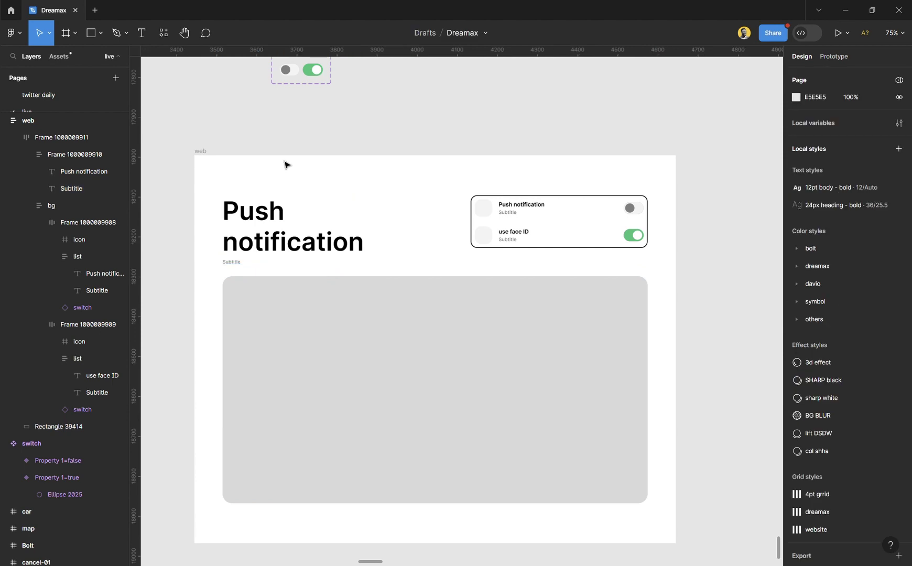
{"action": "left_click", "coordinate": [211, 157]}
{"action": "key", "text": "shift+2"}
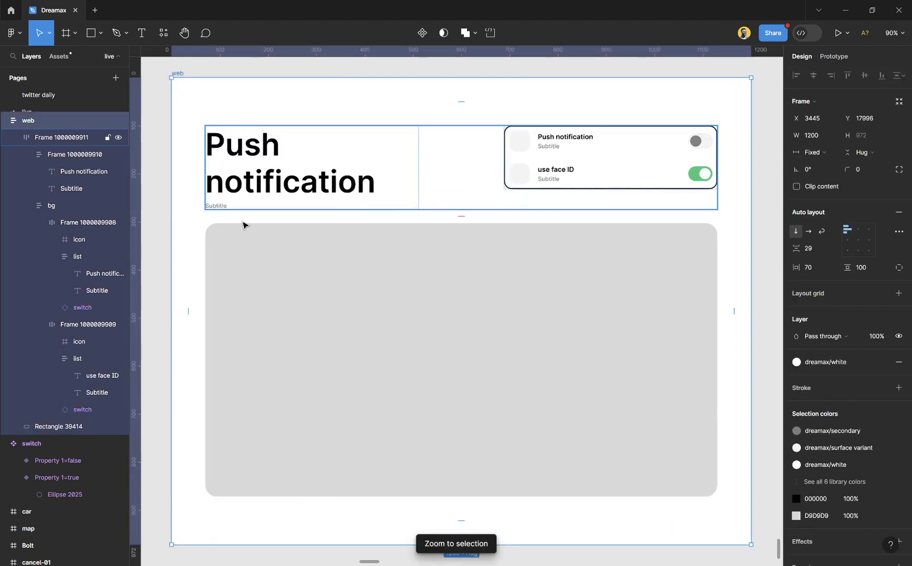
{"action": "left_click", "coordinate": [775, 226]}
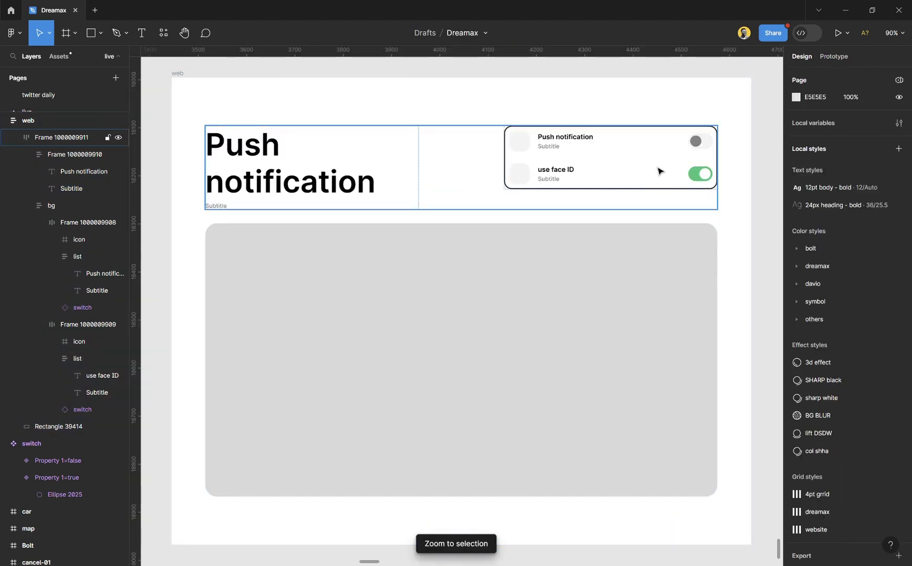
Step: Duplicate the Push notification row inside the settings card
{"action": "double_click", "coordinate": [584, 183]}
{"action": "double_click", "coordinate": [586, 185]}
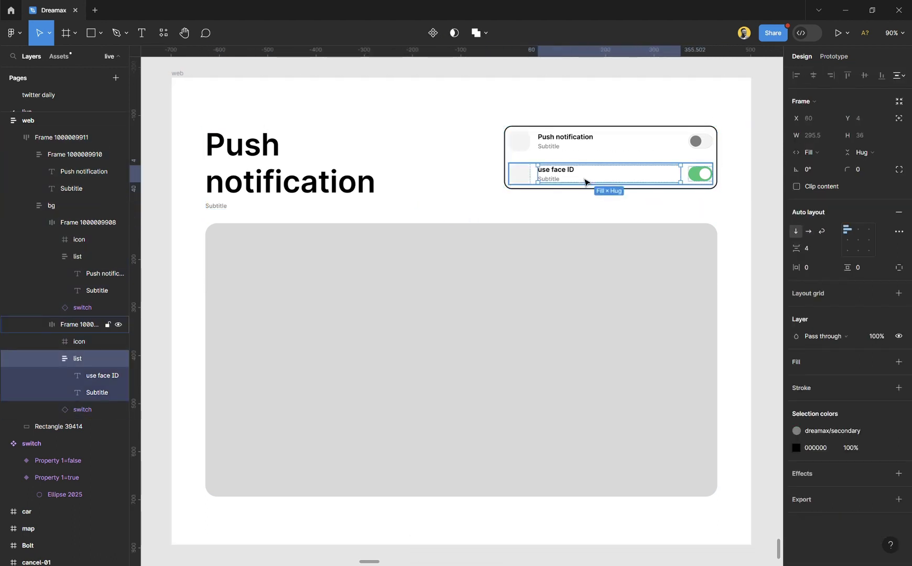
{"action": "left_click", "coordinate": [615, 159]}
{"action": "key", "text": "ctrl+d"}
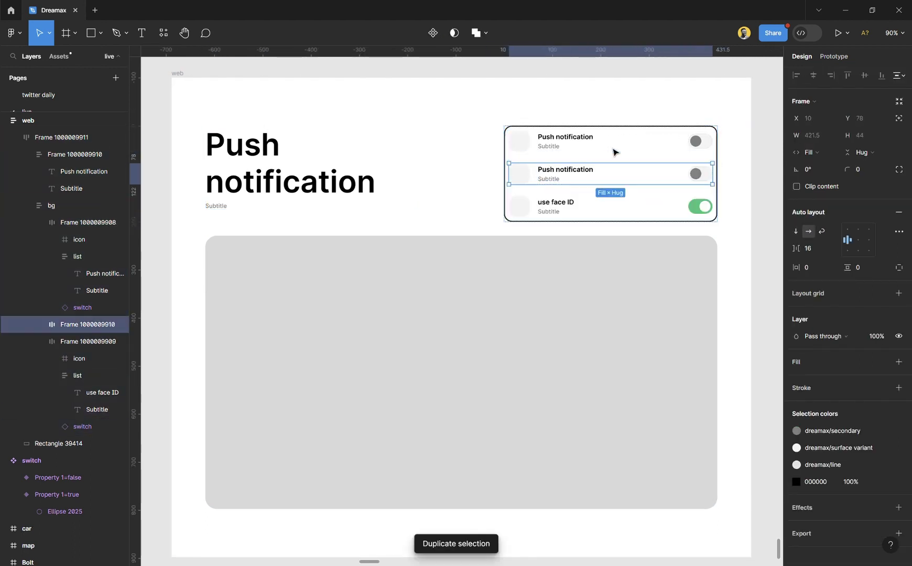
{"action": "left_click", "coordinate": [763, 244]}
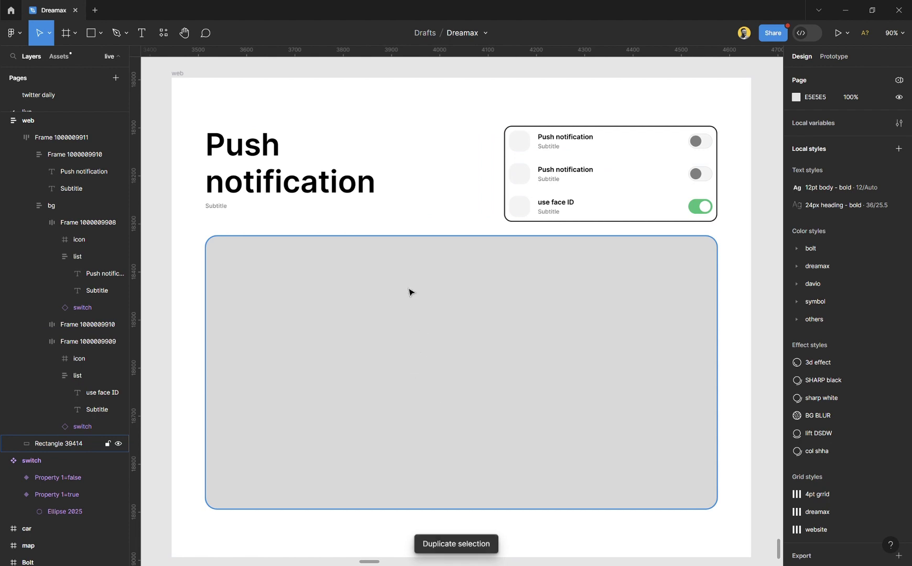
Step: Widen the web frame's auto-layout gap above the placeholder to 73
{"action": "left_click", "coordinate": [434, 104]}
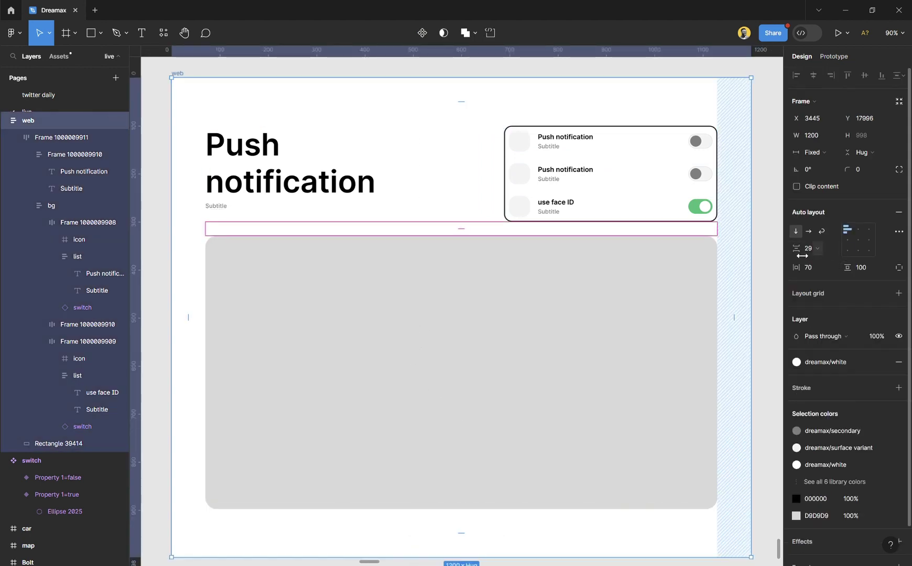
{"action": "left_click_drag", "start_coordinate": [803, 256], "coordinate": [847, 268]}
{"action": "left_click", "coordinate": [781, 252]}
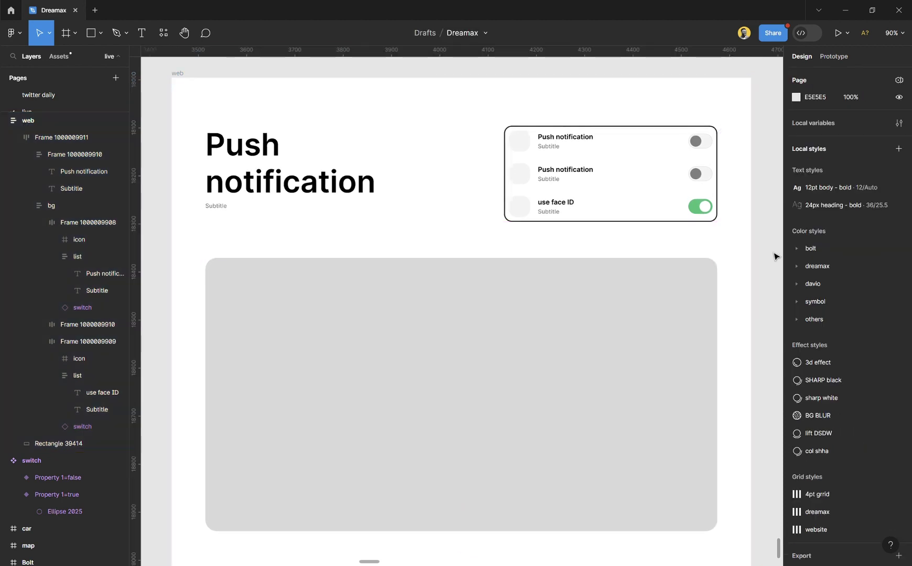
{"action": "scroll", "coordinate": [414, 175], "scroll_direction": "down", "scroll_amount": 4}
{"action": "scroll", "coordinate": [409, 181], "scroll_direction": "right", "scroll_amount": 3}
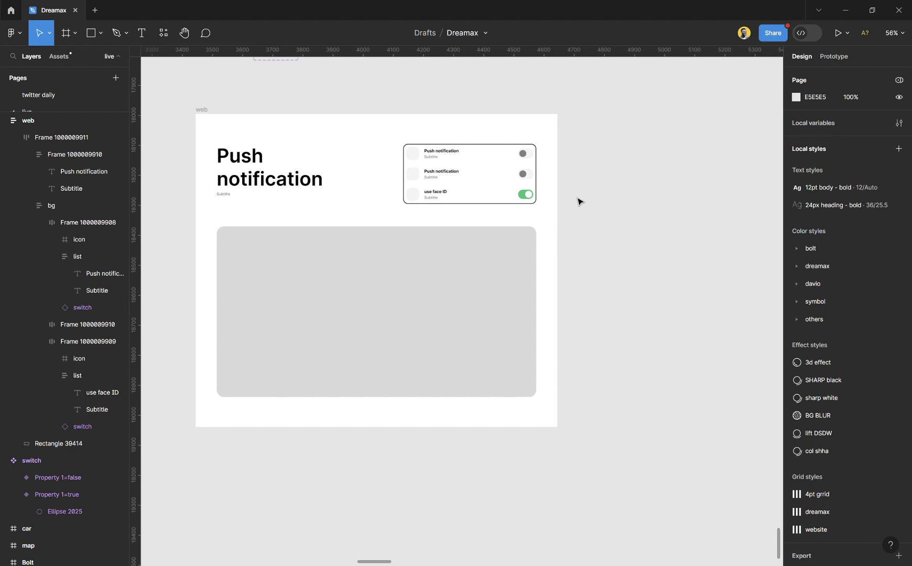
Step: Duplicate the web frame and name the copy 'tablet'
{"action": "scroll", "coordinate": [566, 196], "scroll_direction": "up", "scroll_amount": 2}
{"action": "left_click", "coordinate": [227, 136]}
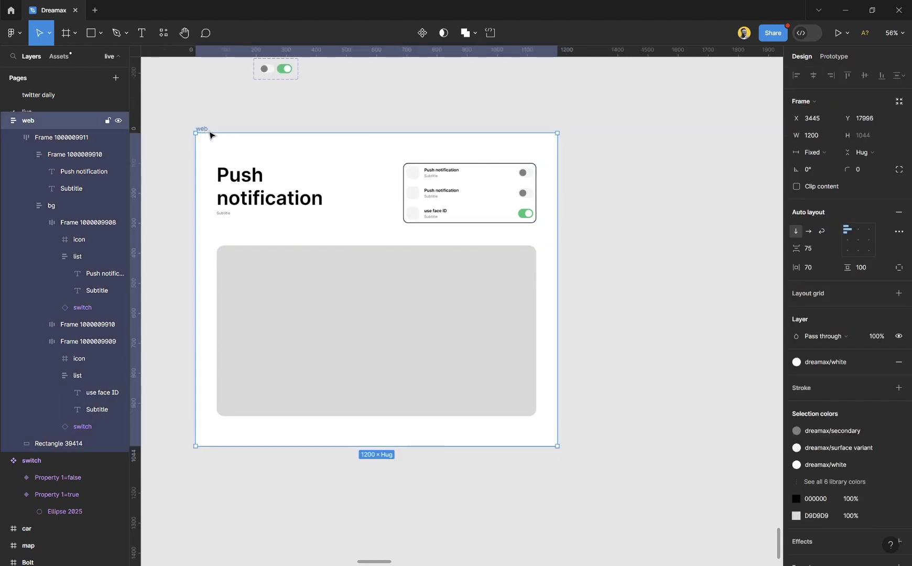
{"action": "key", "text": "ctrl+d"}
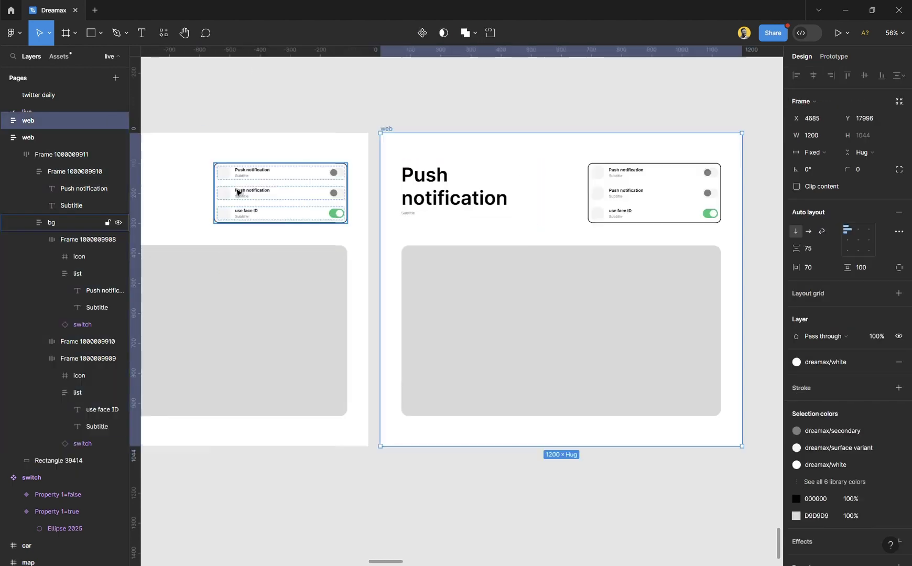
{"action": "double_click", "coordinate": [396, 133]}
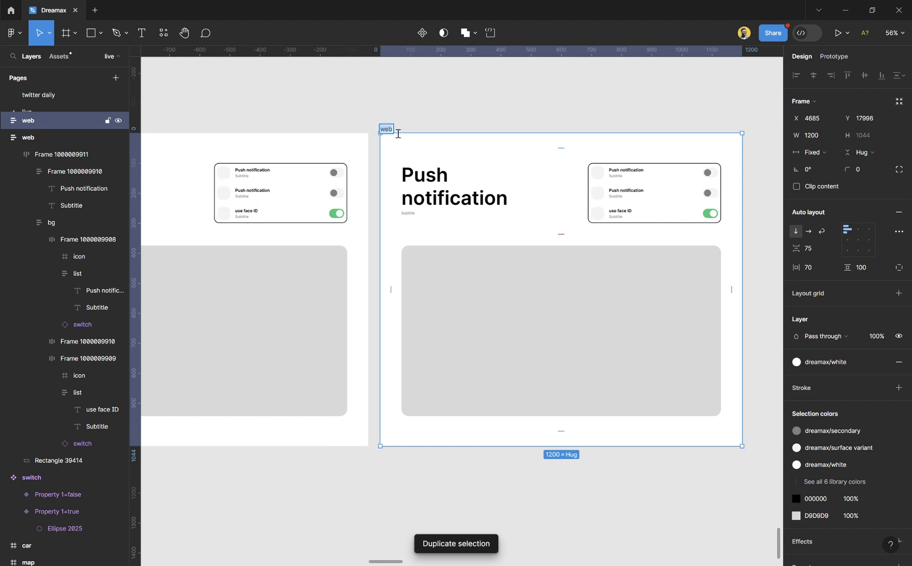
{"action": "type", "text": "tablet"}
{"action": "key", "text": "Return"}
Step: Set the tablet frame's width to 810
{"action": "scroll", "coordinate": [621, 180], "scroll_direction": "up", "scroll_amount": 3}
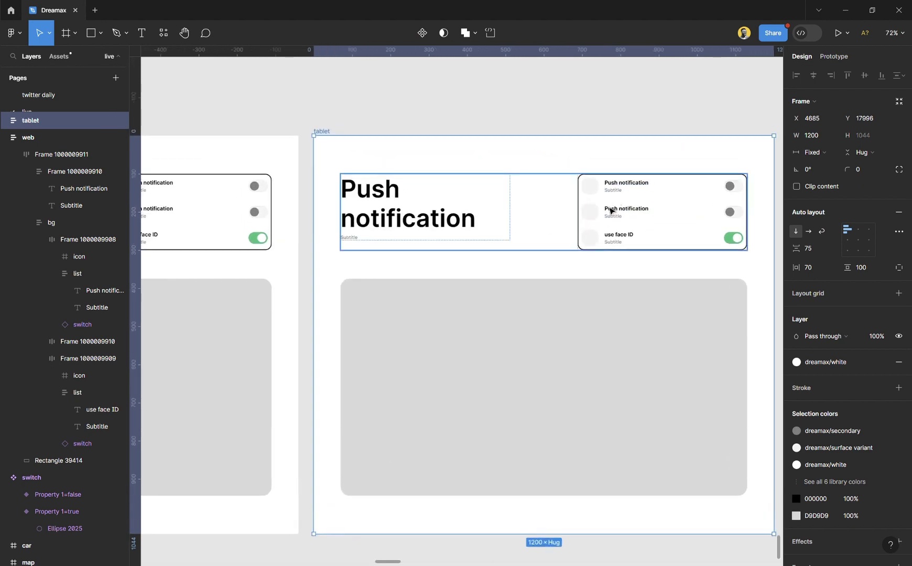
{"action": "scroll", "coordinate": [608, 210], "scroll_direction": "down", "scroll_amount": 2}
{"action": "scroll", "coordinate": [608, 209], "scroll_direction": "right", "scroll_amount": 1}
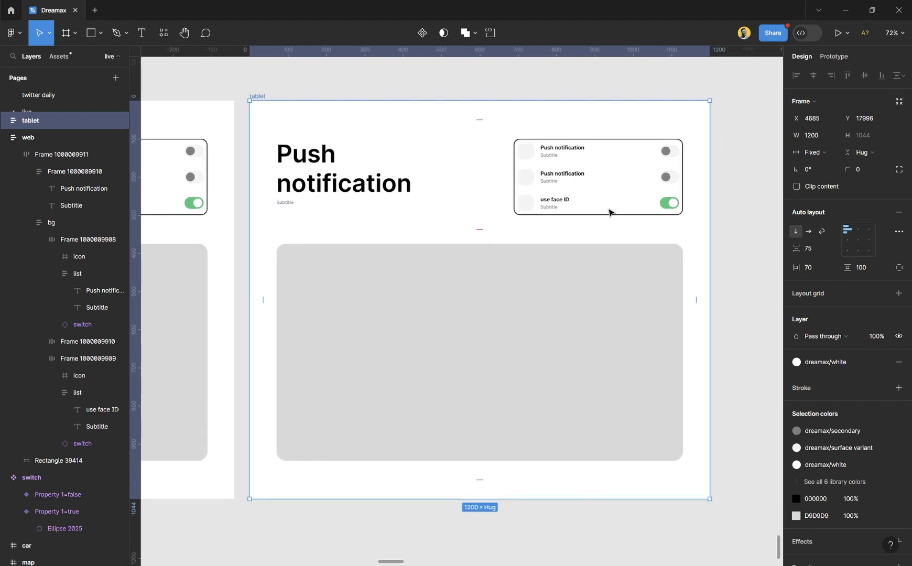
{"action": "scroll", "coordinate": [642, 194], "scroll_direction": "up", "scroll_amount": 1}
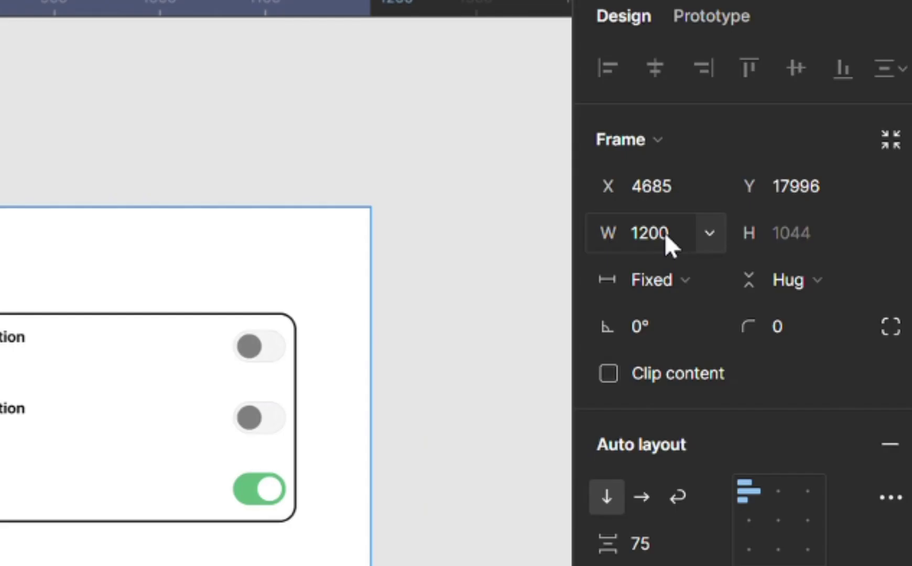
{"action": "left_click", "coordinate": [818, 135]}
{"action": "type", "text": "8"}
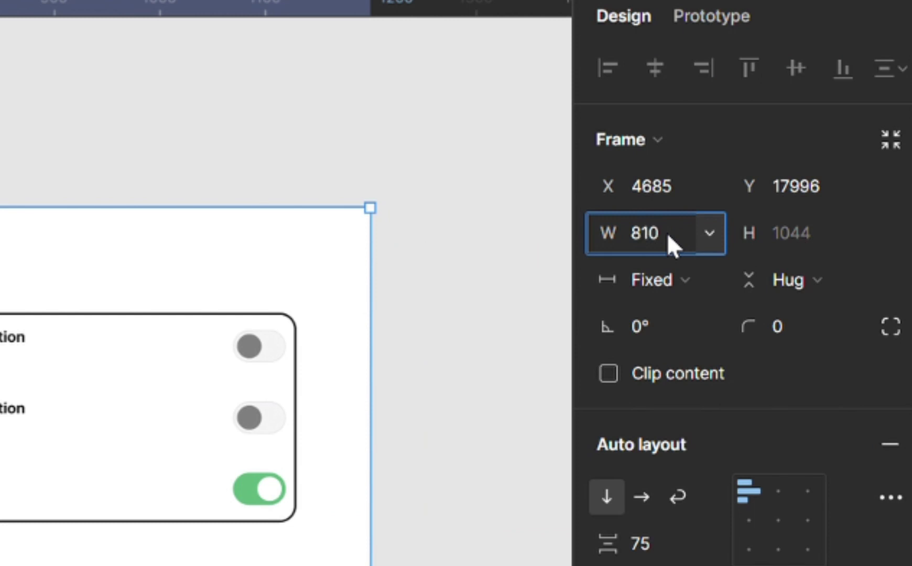
{"action": "key", "text": "Return"}
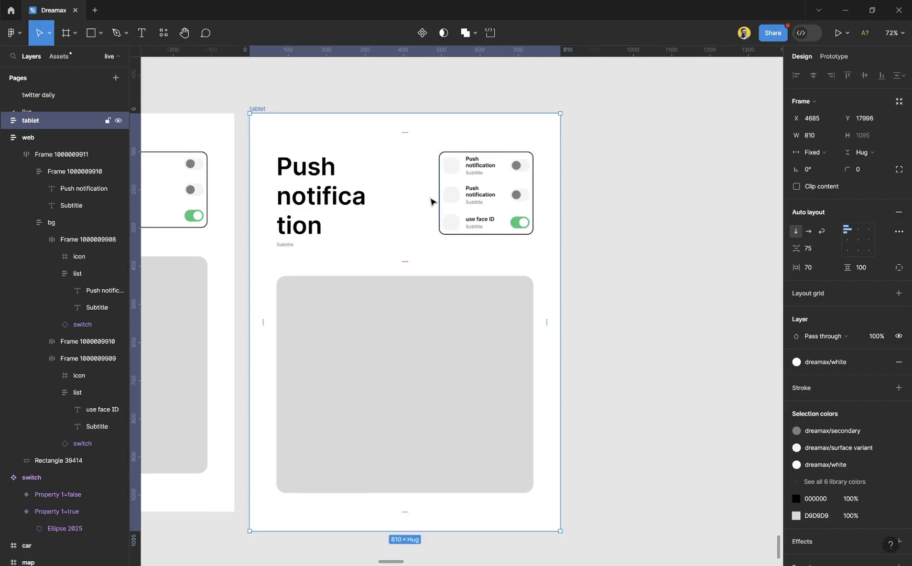
Step: Set the web row's gap between heading and card to 50
{"action": "scroll", "coordinate": [433, 200], "scroll_direction": "left", "scroll_amount": 10}
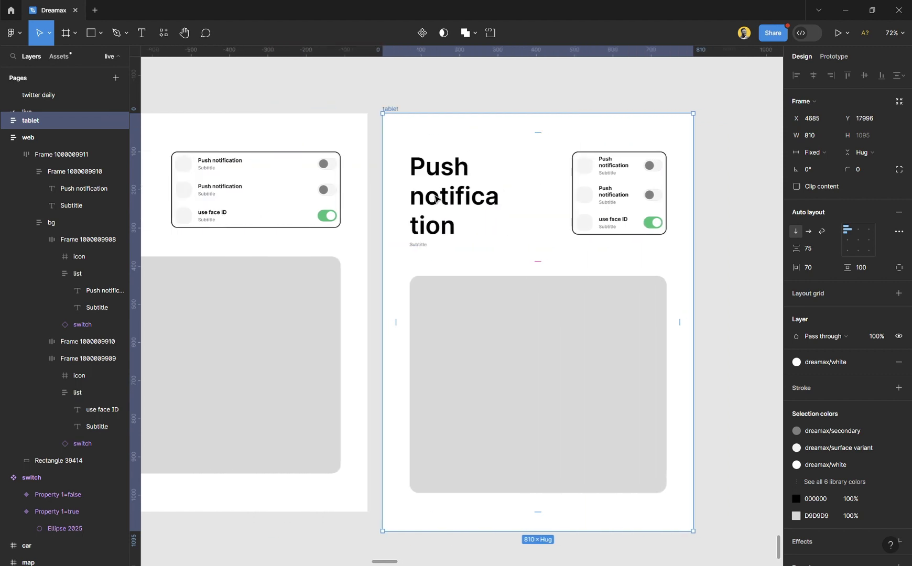
{"action": "scroll", "coordinate": [436, 200], "scroll_direction": "left", "scroll_amount": 5}
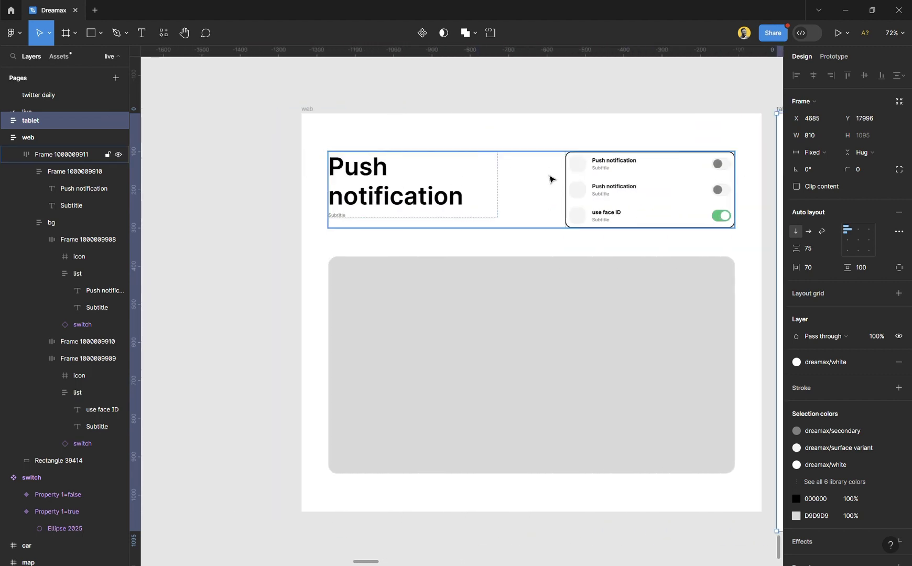
{"action": "left_click", "coordinate": [515, 205]}
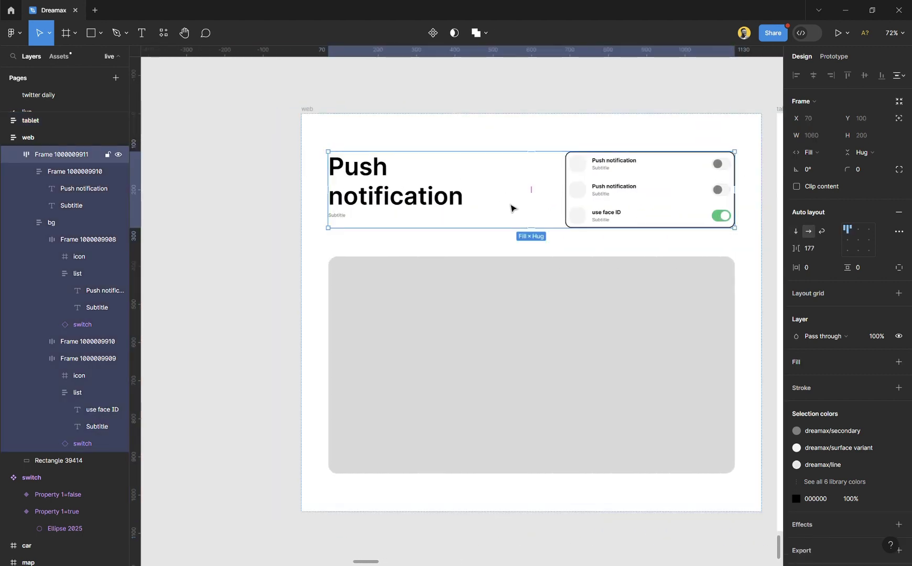
{"action": "left_click", "coordinate": [816, 249]}
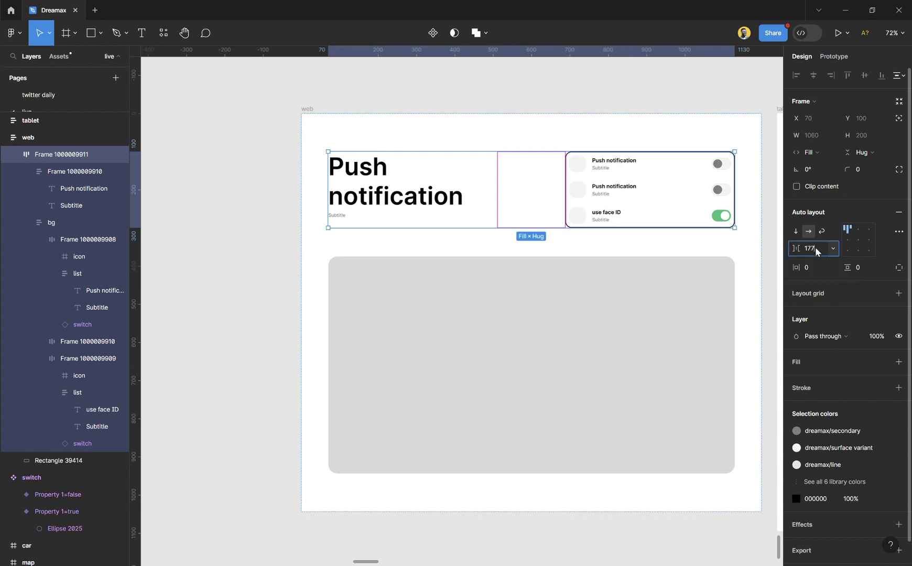
{"action": "type", "text": "50"}
{"action": "key", "text": "Return"}
Step: Set the tablet row's gap between heading and card to 50
{"action": "scroll", "coordinate": [629, 220], "scroll_direction": "right", "scroll_amount": 12}
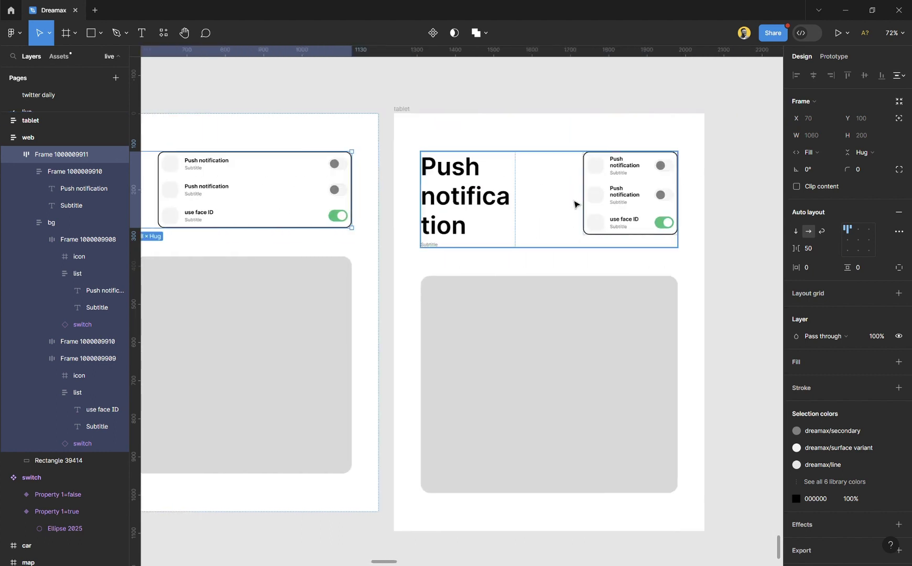
{"action": "left_click", "coordinate": [566, 196]}
{"action": "left_click", "coordinate": [822, 248]}
{"action": "type", "text": "50"}
{"action": "key", "text": "Return"}
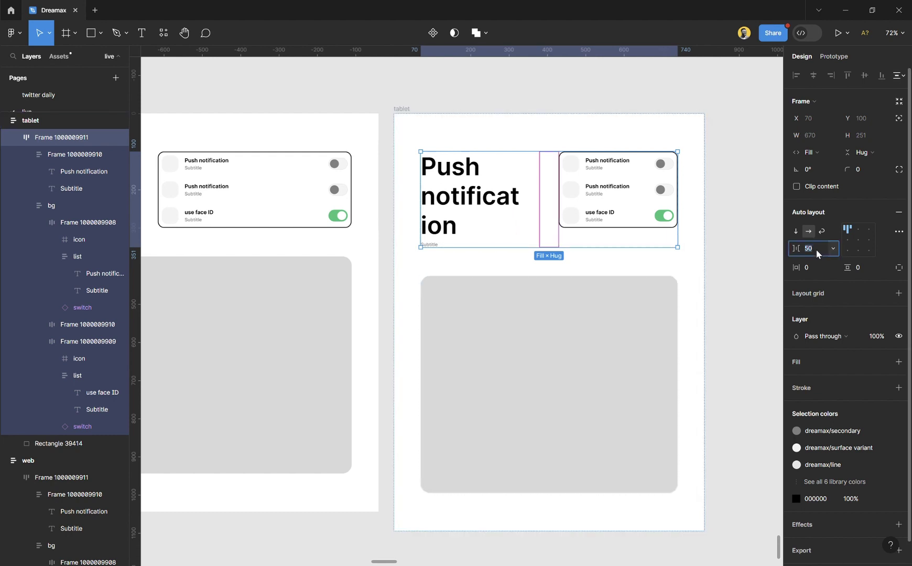
{"action": "left_click_drag", "start_coordinate": [816, 250], "coordinate": [724, 250]}
{"action": "type", "text": "0"}
{"action": "key", "text": "Return"}
Step: Reduce the web row's heading-to-card gap to 20
{"action": "key", "text": "Return"}
{"action": "left_click", "coordinate": [231, 188]}
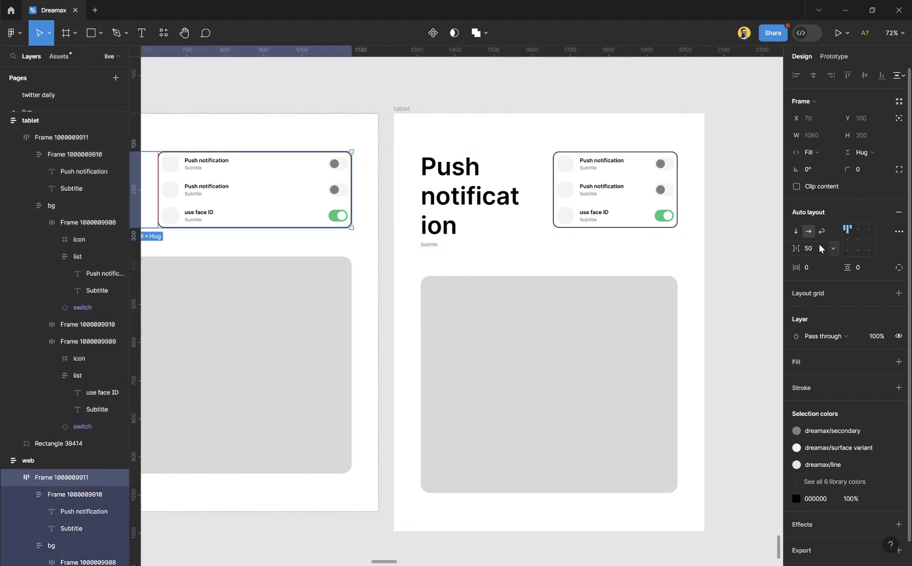
{"action": "left_click", "coordinate": [816, 254]}
{"action": "type", "text": "20"}
{"action": "key", "text": "Return"}
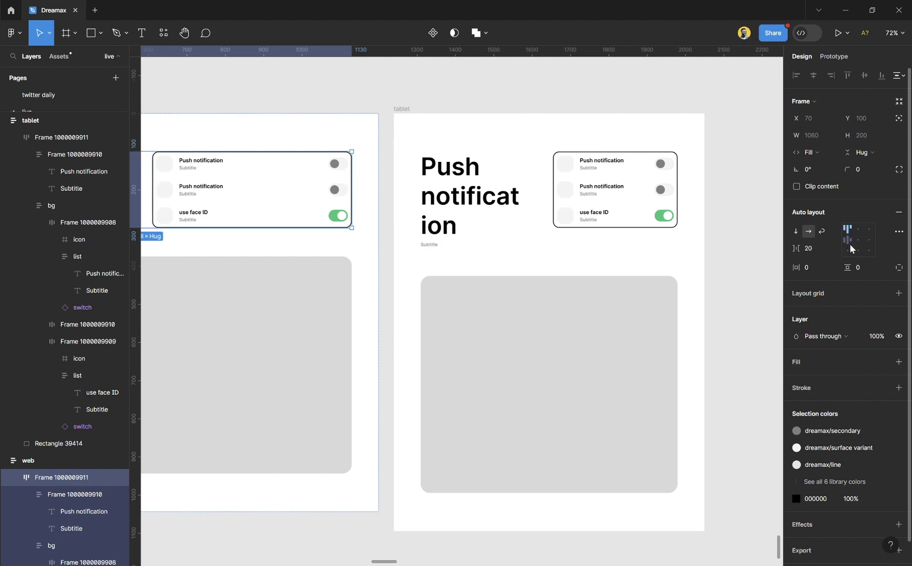
Step: Duplicate the tablet frame and set the copy's width to 375
{"action": "left_click", "coordinate": [771, 229]}
{"action": "scroll", "coordinate": [568, 298], "scroll_direction": "right", "scroll_amount": 5}
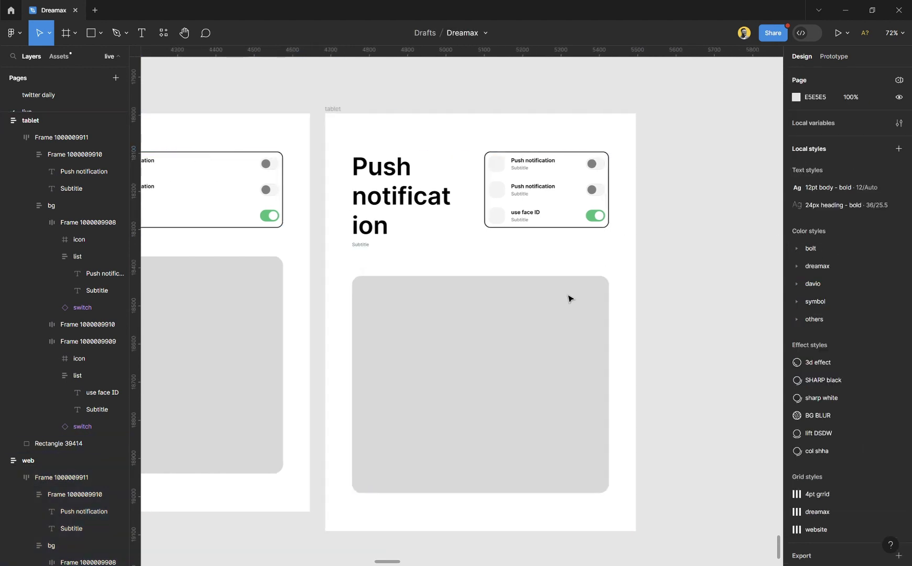
{"action": "left_click", "coordinate": [296, 184]}
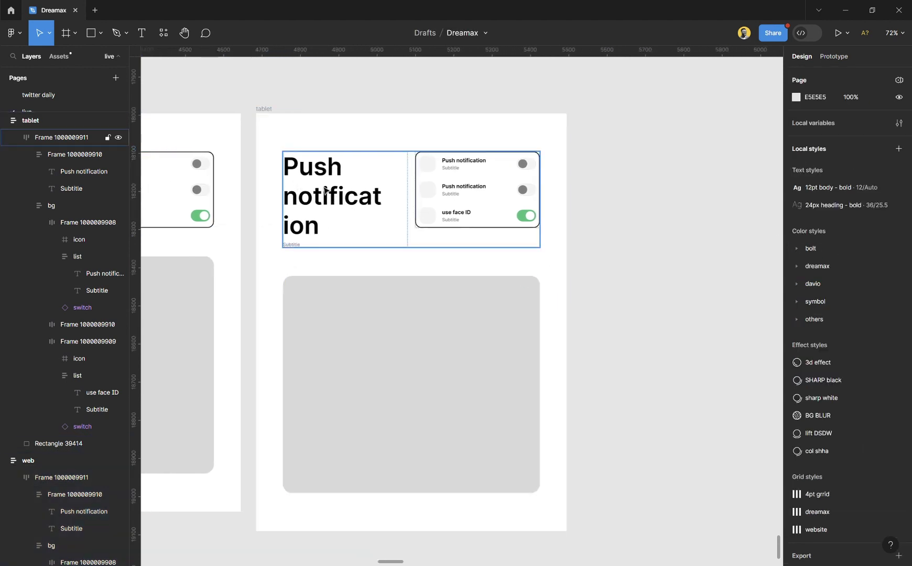
{"action": "left_click", "coordinate": [271, 115]}
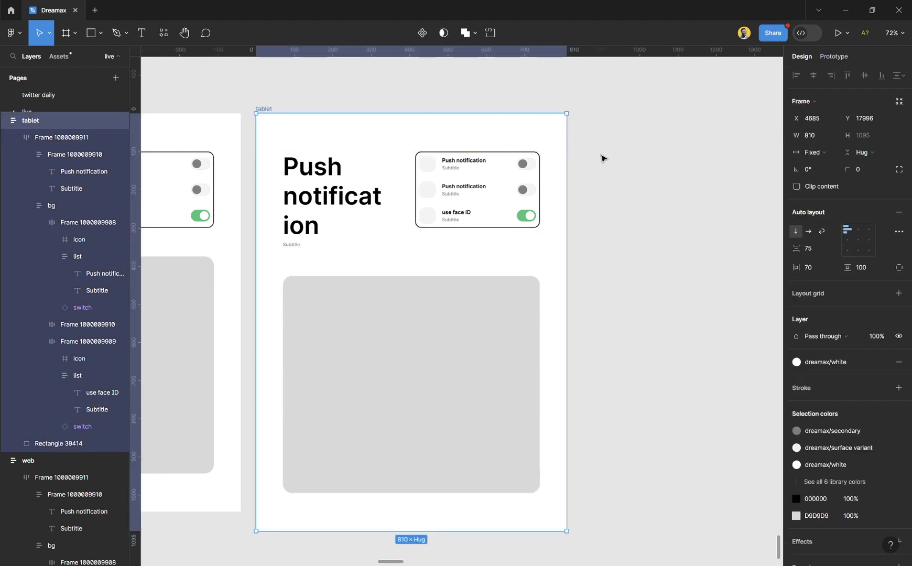
{"action": "key", "text": "ctrl+d"}
{"action": "scroll", "coordinate": [603, 158], "scroll_direction": "right", "scroll_amount": 5}
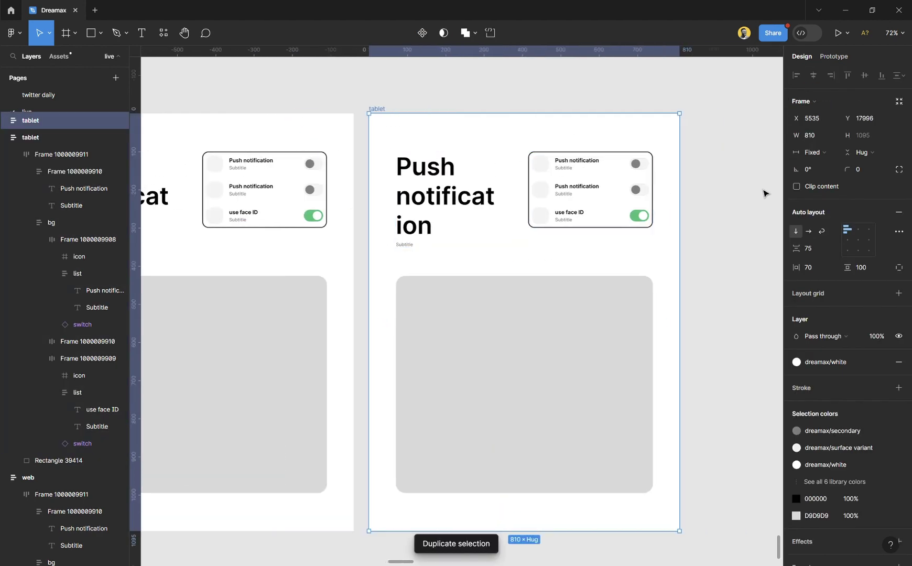
{"action": "left_click", "coordinate": [822, 132]}
{"action": "type", "text": "3"}
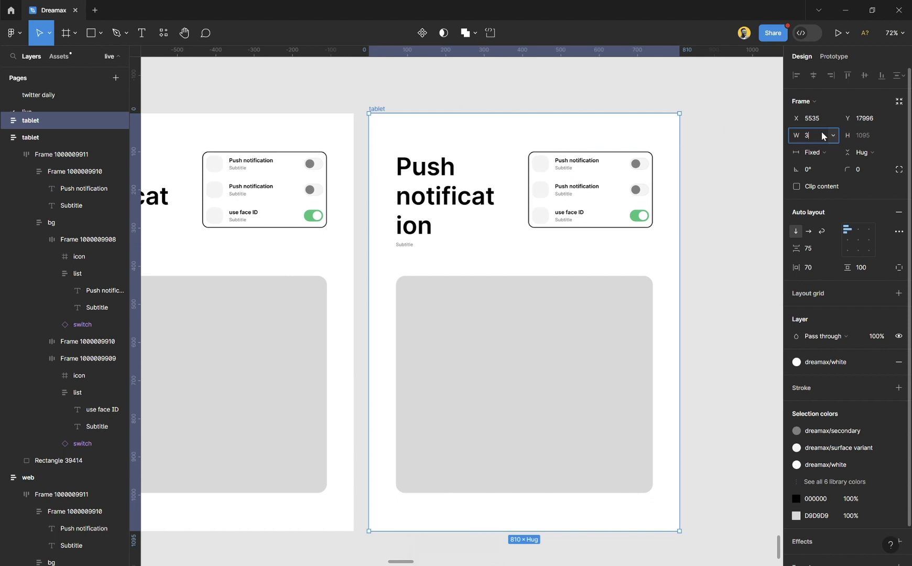
{"action": "type", "text": "75"}
{"action": "key", "text": "Return"}
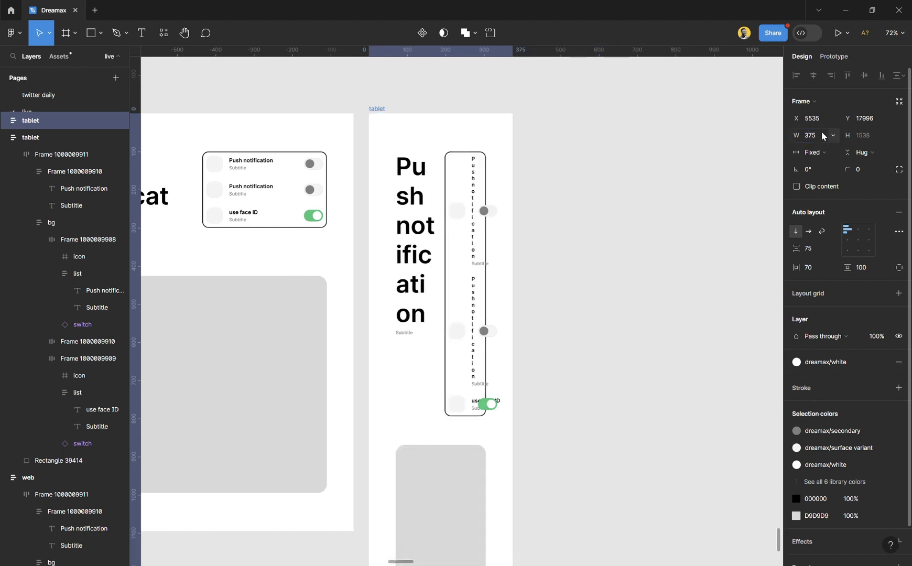
Step: Give the copy 20 horizontal padding and stack its heading above the card
{"action": "scroll", "coordinate": [624, 158], "scroll_direction": "down", "scroll_amount": 3}
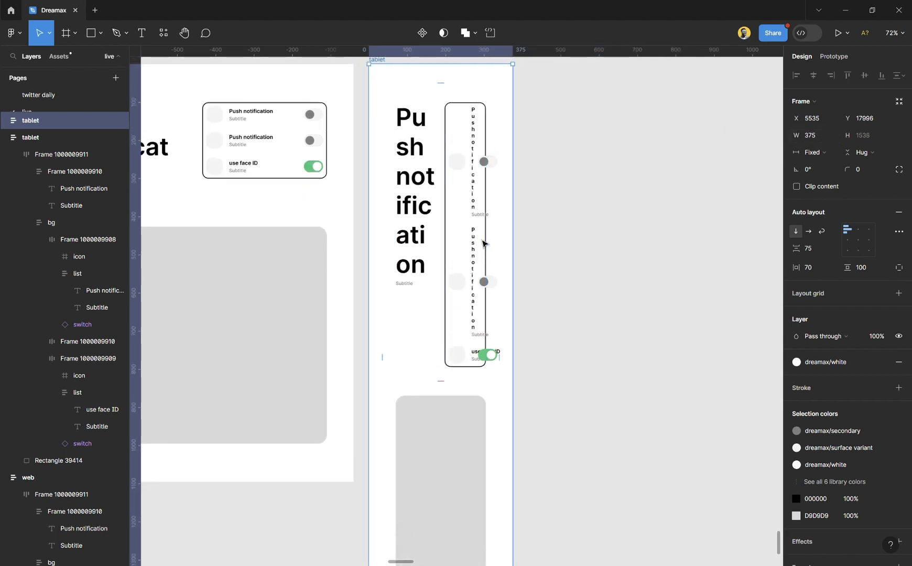
{"action": "scroll", "coordinate": [483, 242], "scroll_direction": "down", "scroll_amount": 3}
{"action": "scroll", "coordinate": [470, 338], "scroll_direction": "up", "scroll_amount": 5}
{"action": "scroll", "coordinate": [468, 322], "scroll_direction": "up", "scroll_amount": 3}
{"action": "scroll", "coordinate": [480, 294], "scroll_direction": "up", "scroll_amount": 3}
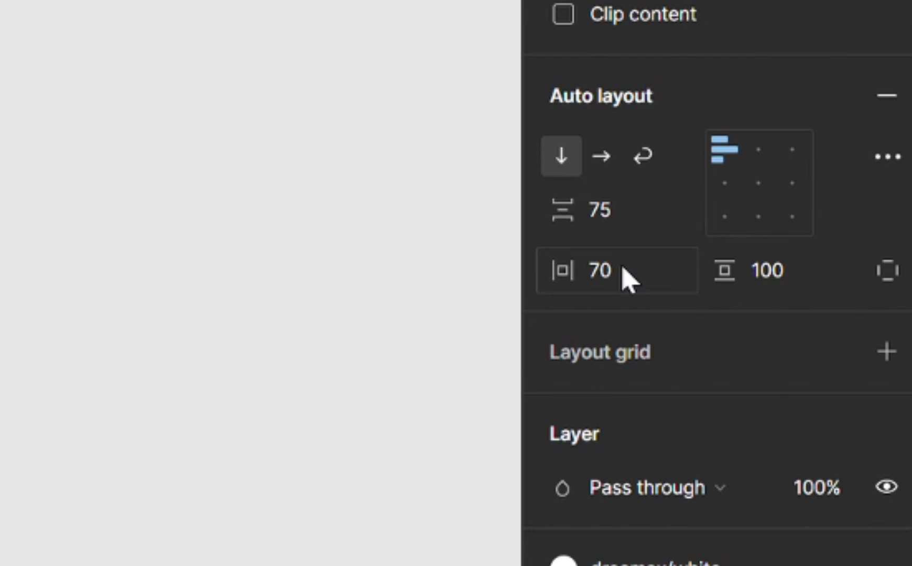
{"action": "left_click", "coordinate": [624, 270]}
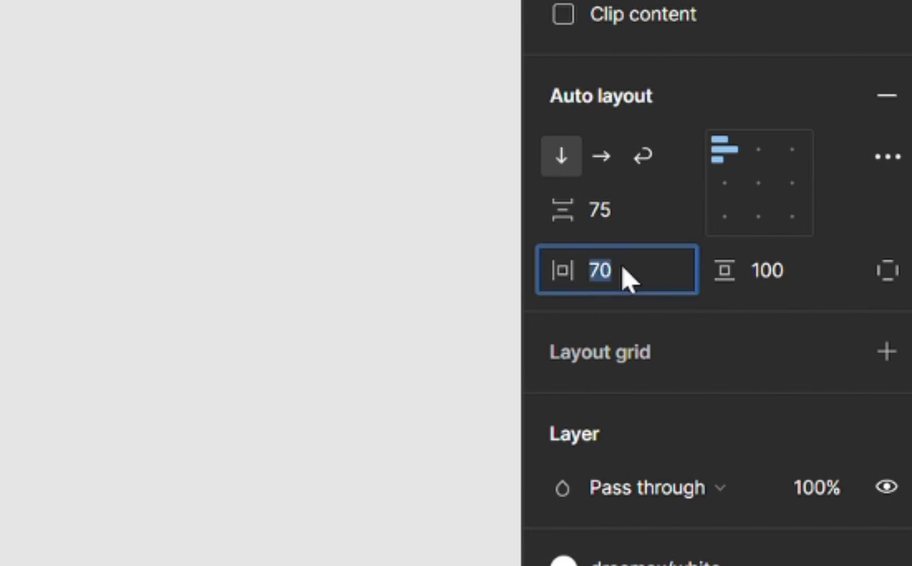
{"action": "type", "text": "20"}
{"action": "key", "text": "Return"}
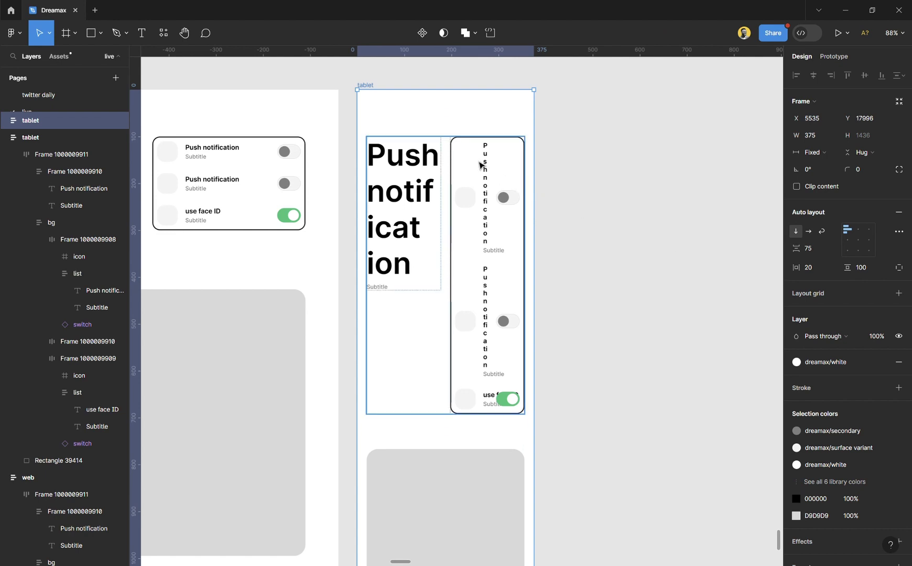
{"action": "left_click", "coordinate": [485, 160]}
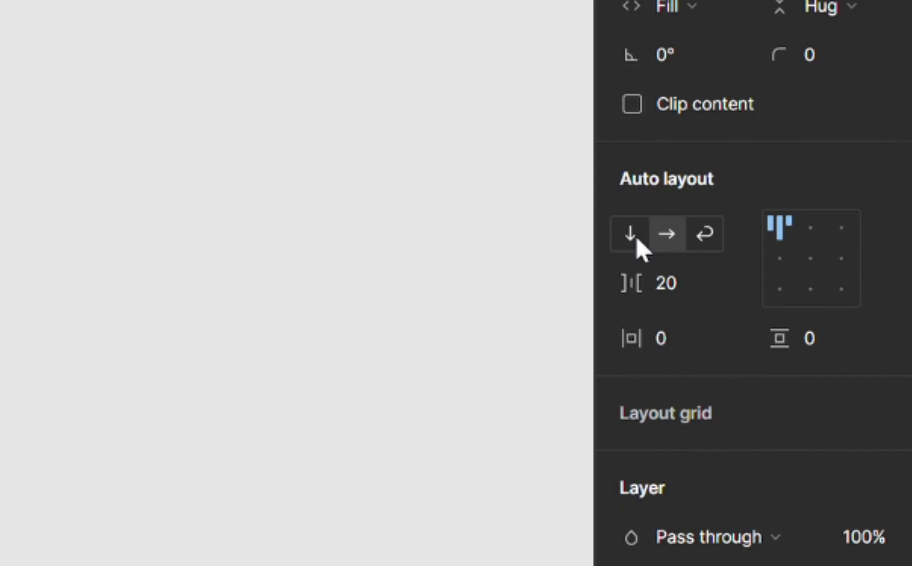
{"action": "left_click", "coordinate": [636, 236]}
Step: Name the 375-wide stacked frame 'mobile'
{"action": "left_click", "coordinate": [594, 223]}
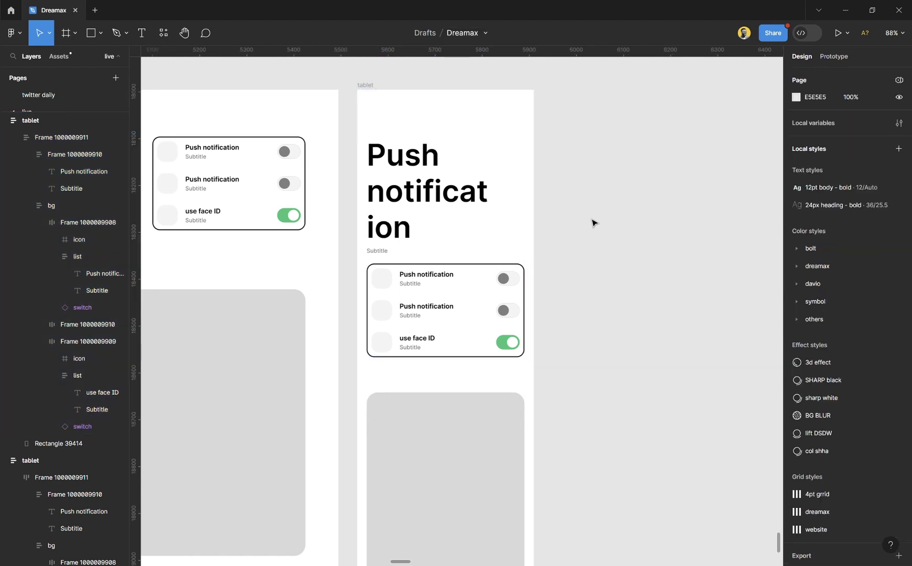
{"action": "scroll", "coordinate": [594, 223], "scroll_direction": "down", "scroll_amount": 4, "text": "ctrl"}
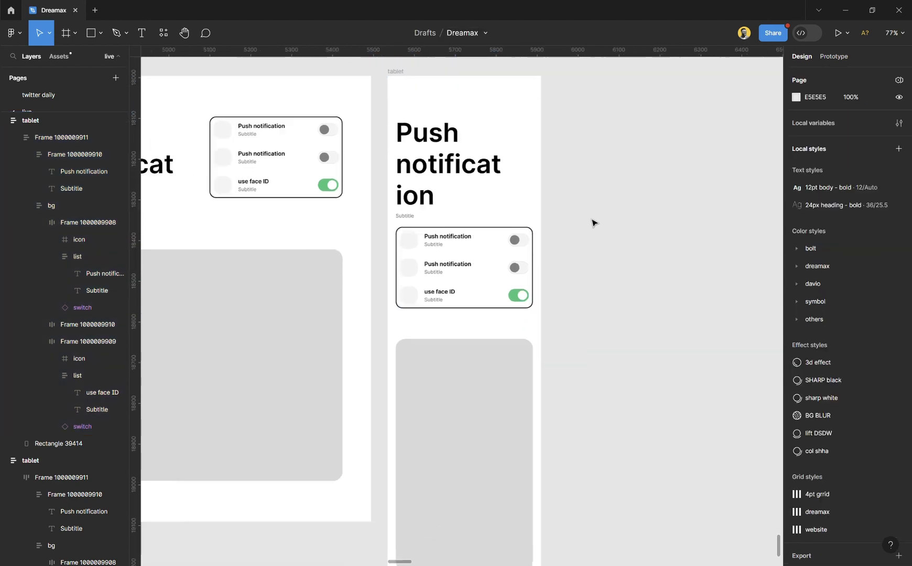
{"action": "scroll", "coordinate": [594, 228], "scroll_direction": "down", "scroll_amount": 3, "text": "ctrl"}
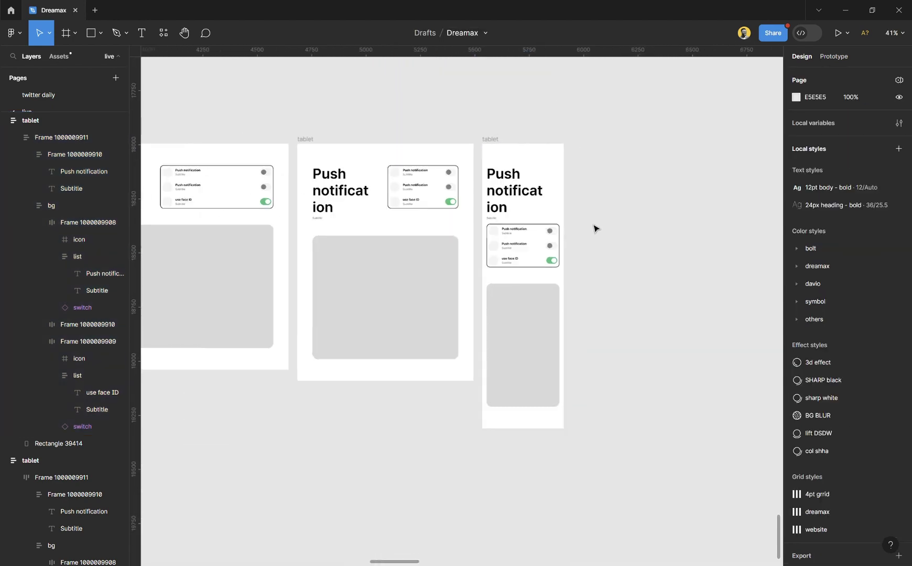
{"action": "scroll", "coordinate": [603, 311], "scroll_direction": "up", "scroll_amount": 2, "text": "ctrl"}
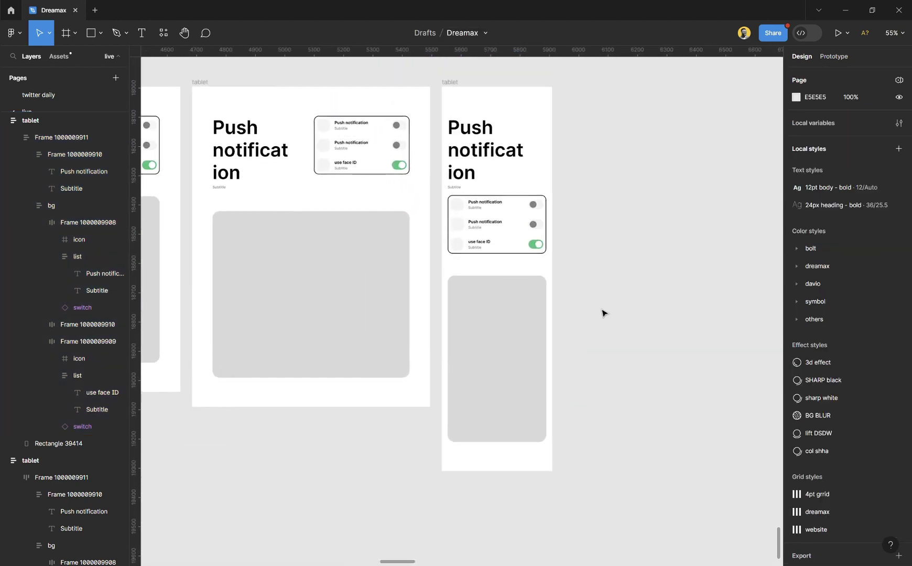
{"action": "scroll", "coordinate": [603, 313], "scroll_direction": "up", "scroll_amount": 1}
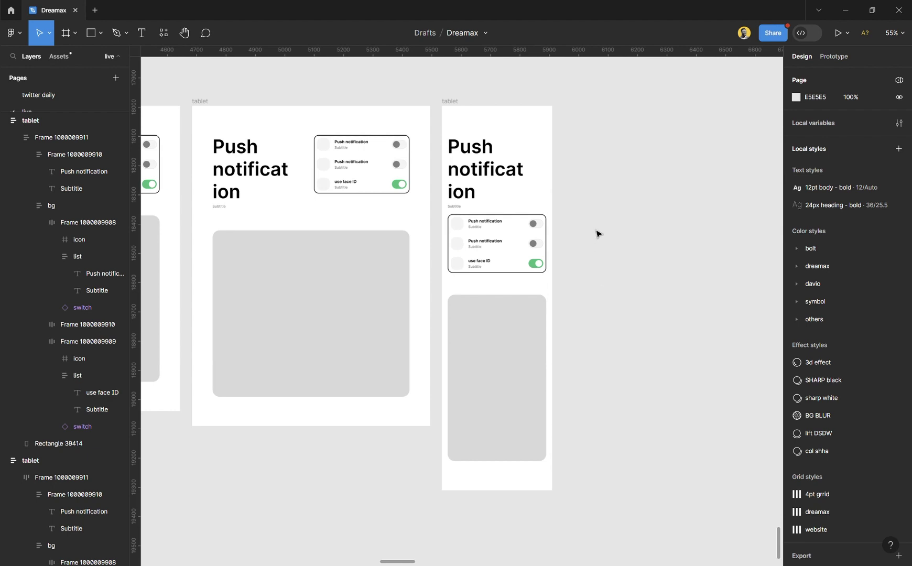
{"action": "double_click", "coordinate": [457, 103]}
{"action": "type", "text": "mobile"}
{"action": "key", "text": "Return"}
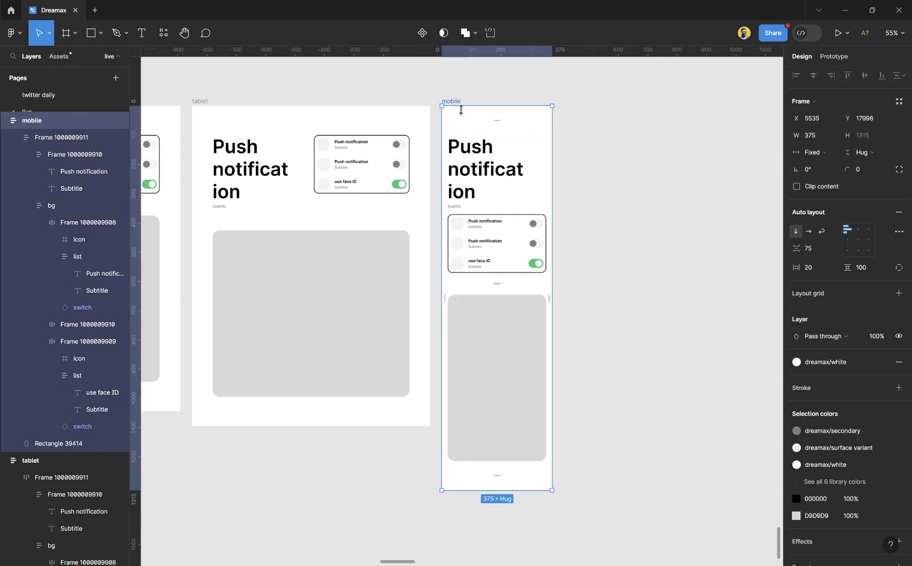
{"action": "left_click", "coordinate": [586, 148]}
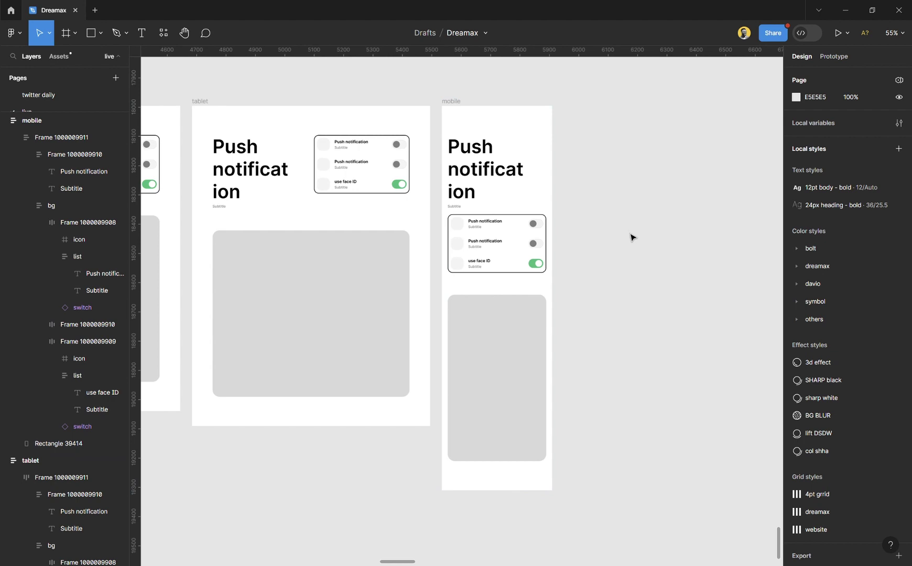
{"action": "scroll", "coordinate": [633, 238], "scroll_direction": "left", "scroll_amount": 8}
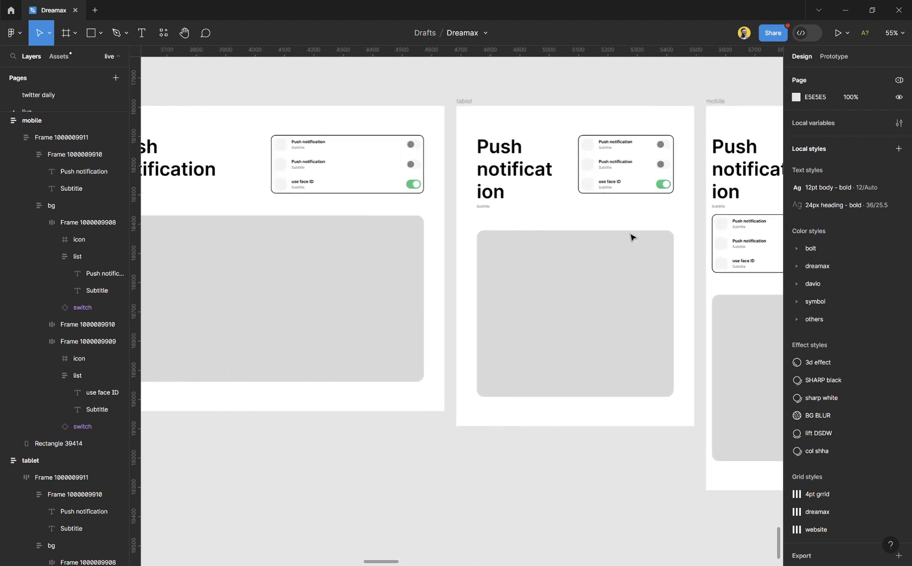
{"action": "scroll", "coordinate": [633, 238], "scroll_direction": "left", "scroll_amount": 3}
{"action": "scroll", "coordinate": [487, 253], "scroll_direction": "right", "scroll_amount": 5}
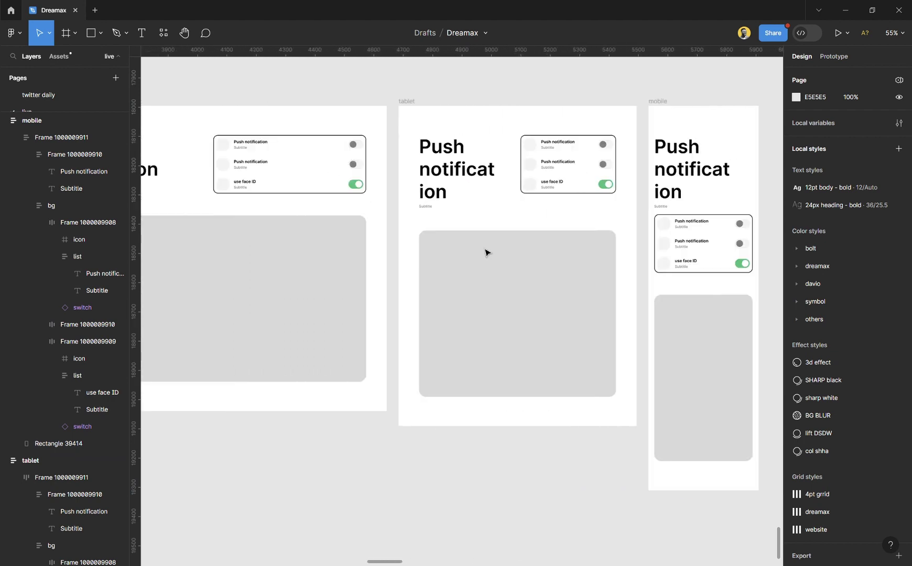